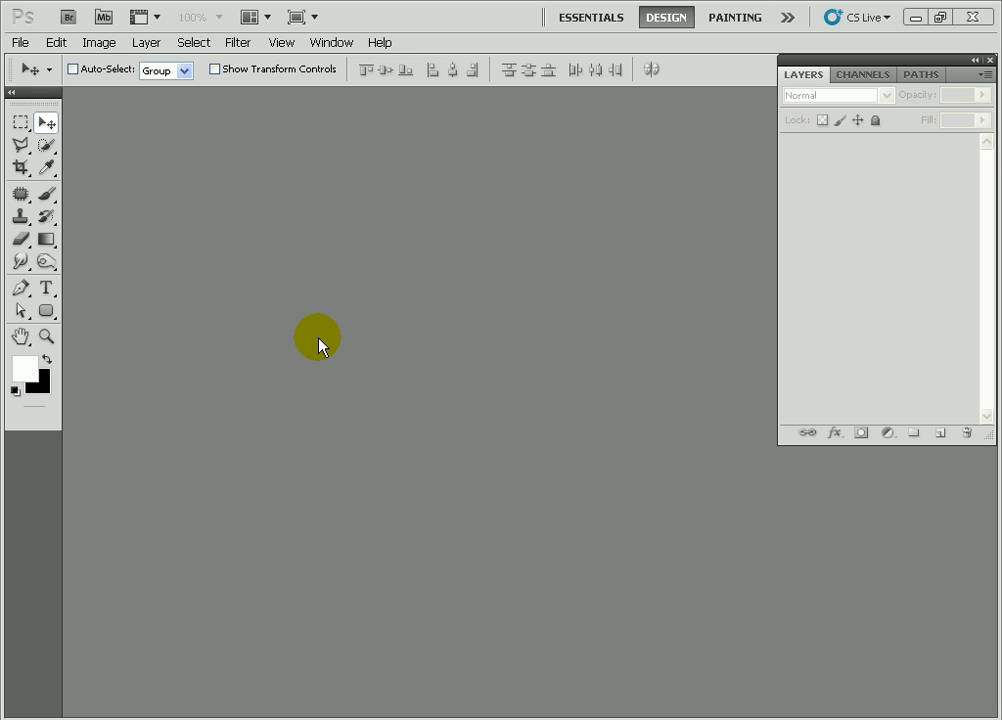
Step: Start a new document named Web Button from the Default Photoshop Size preset
left_click(20, 44)
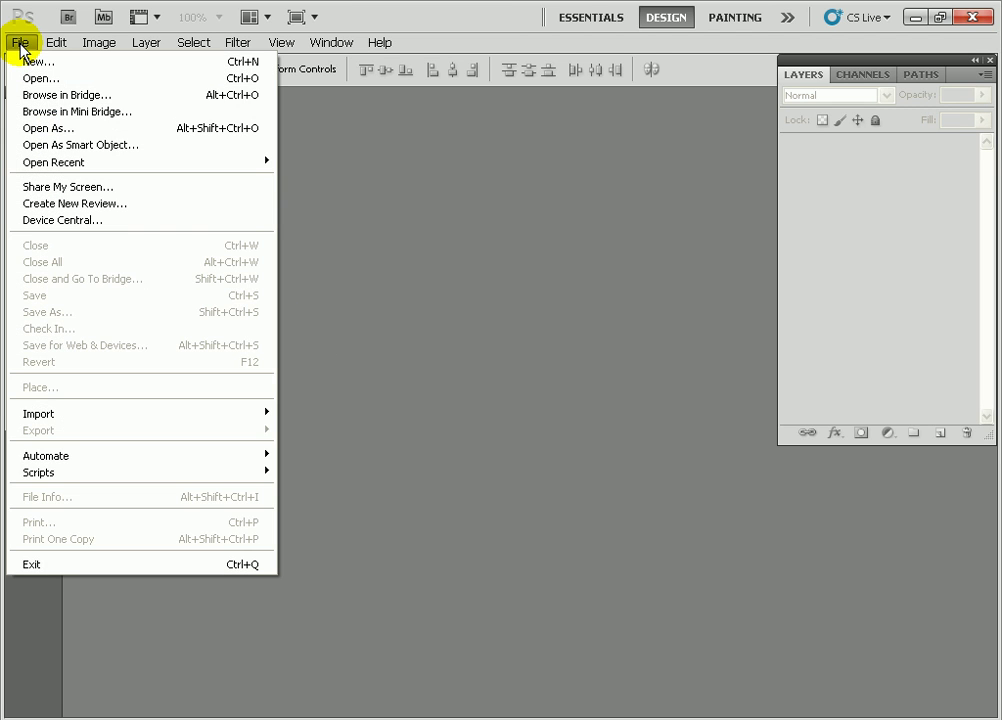
left_click(45, 66)
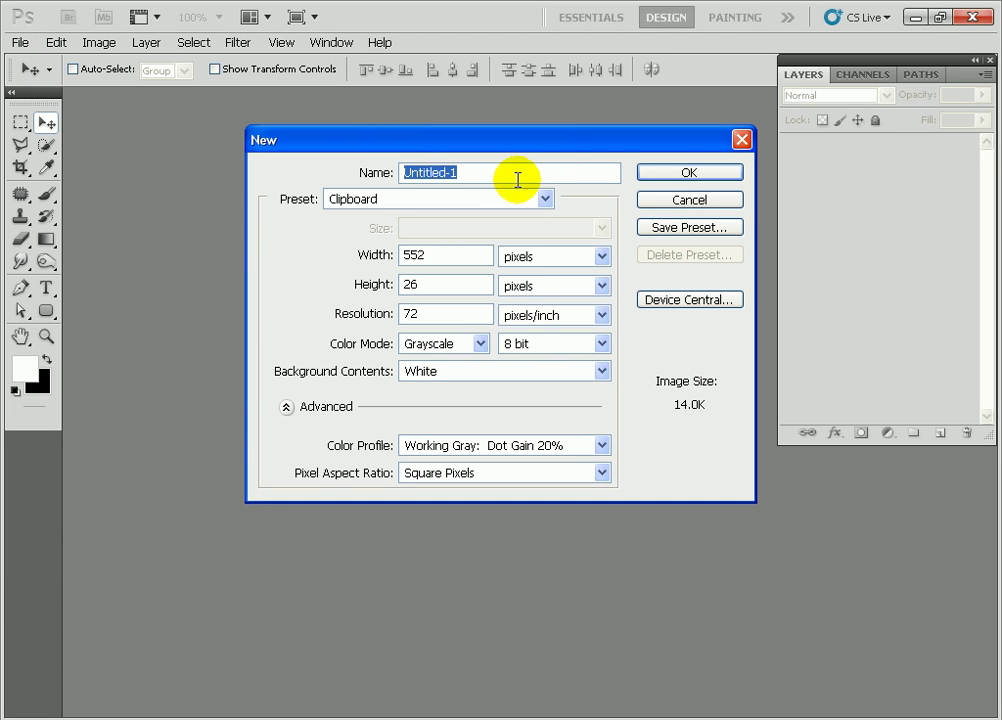
type("Web Button")
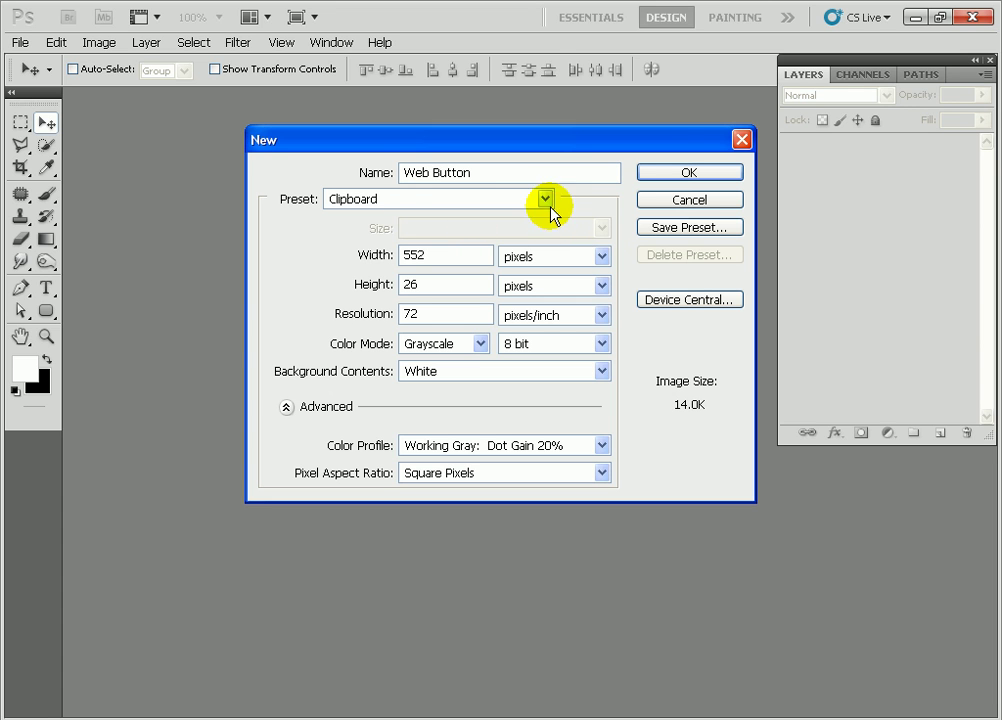
left_click(545, 199)
left_click(447, 240)
Step: Size it at 500 × 350 pixels with 300 resolution and create it
left_click(601, 257)
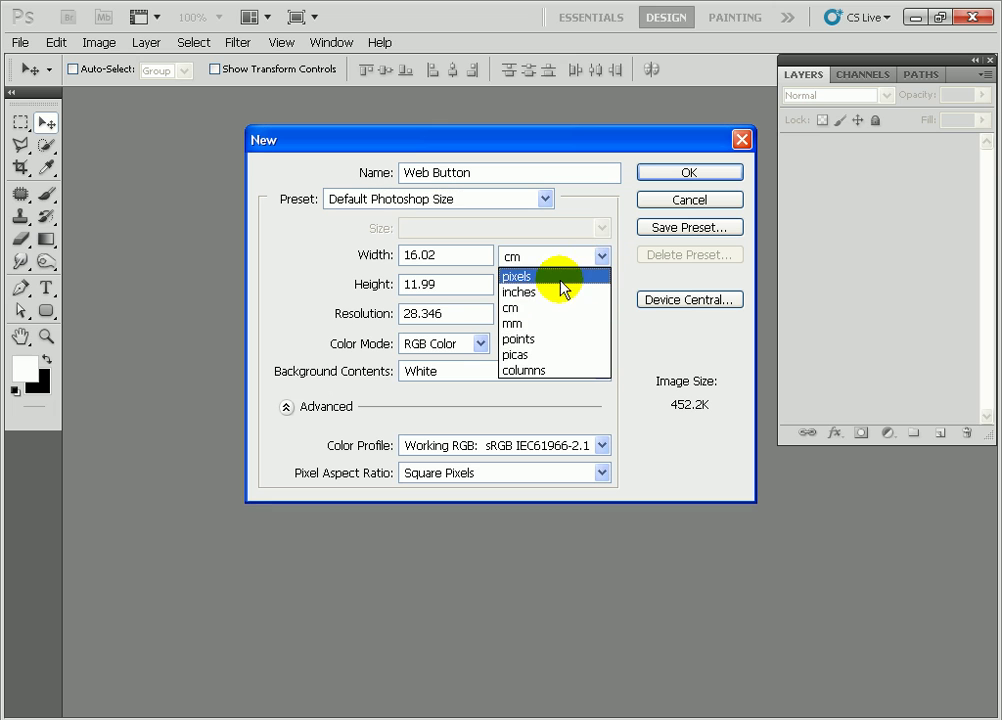
left_click(545, 278)
left_click_drag(447, 257, 358, 265)
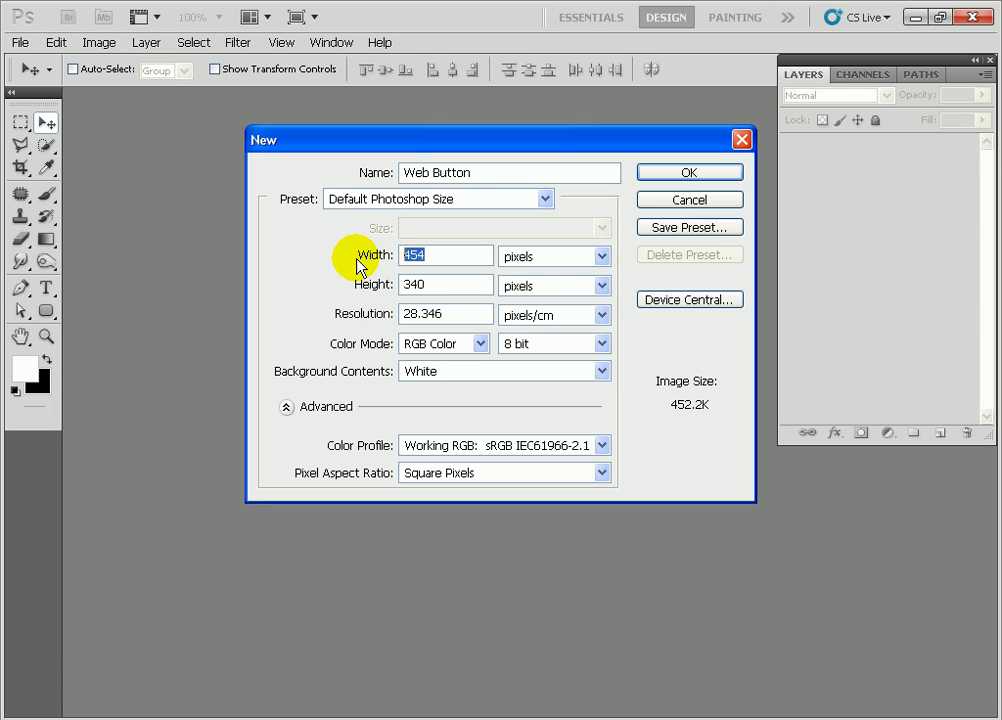
type("500")
key("Tab")
key("Tab")
type("350")
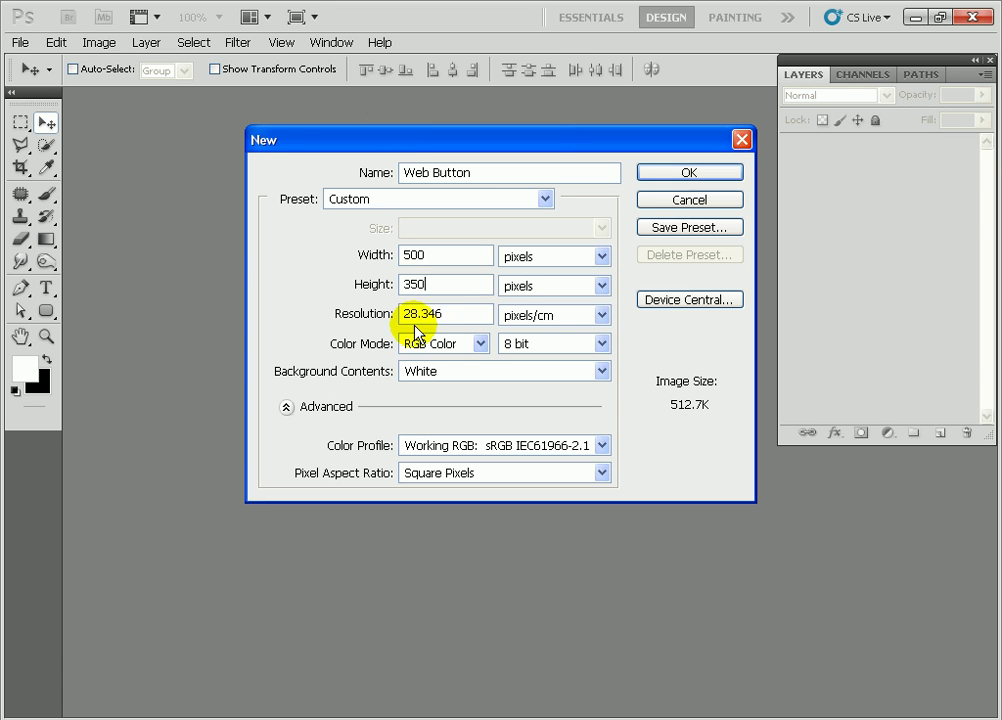
left_click_drag(450, 313, 356, 316)
type("300")
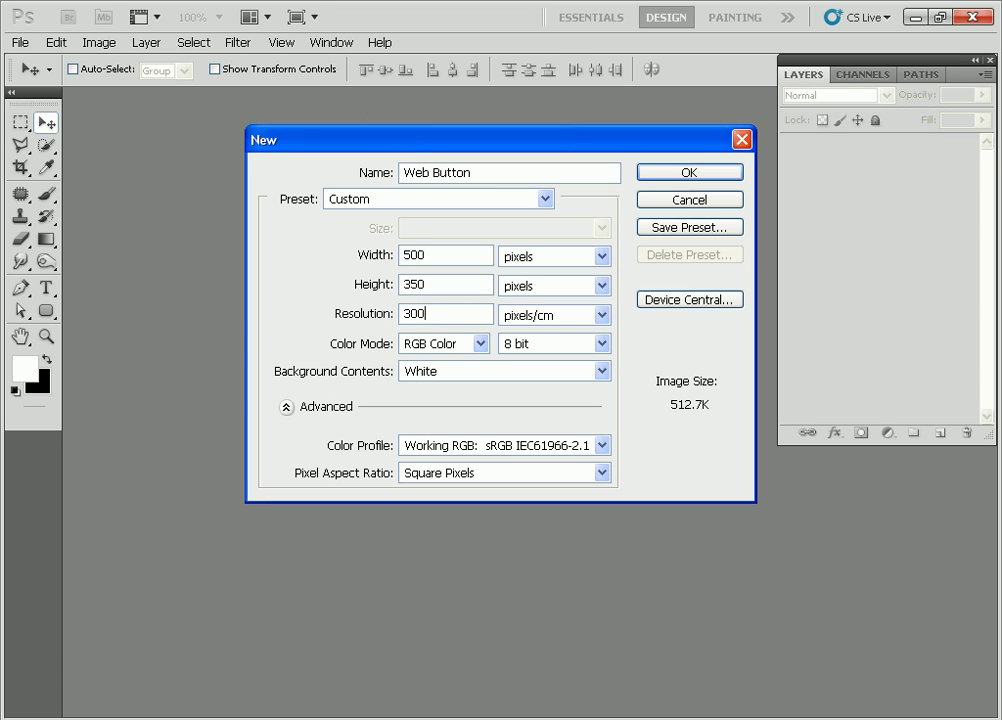
left_click(688, 176)
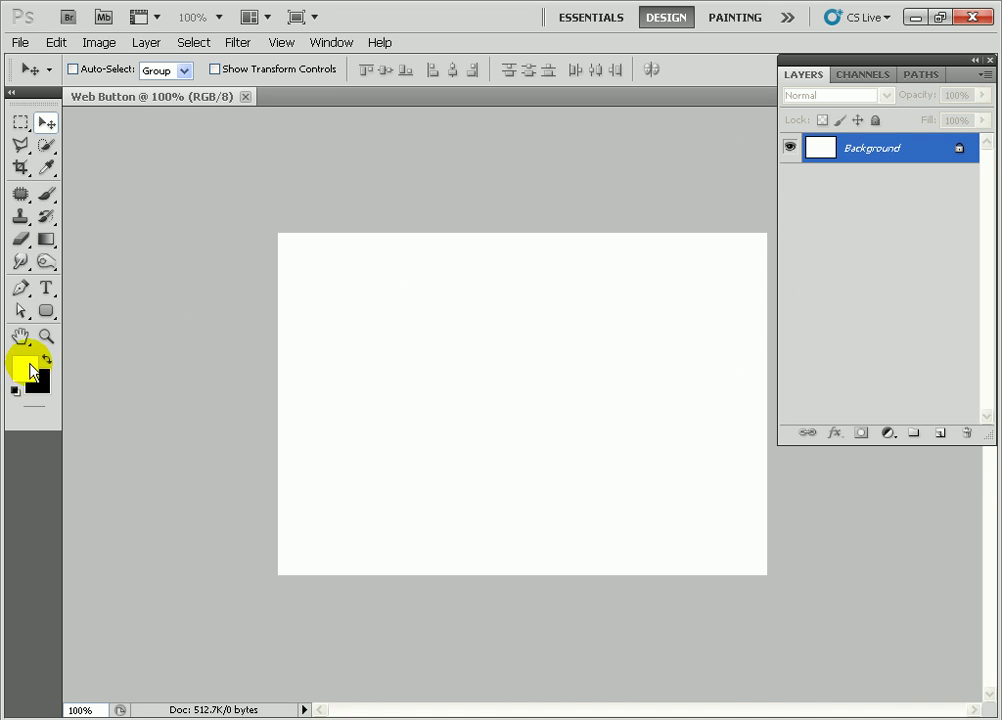
Step: Fill the Web Button background with black and add an empty Layer 1 above it
left_click(46, 360)
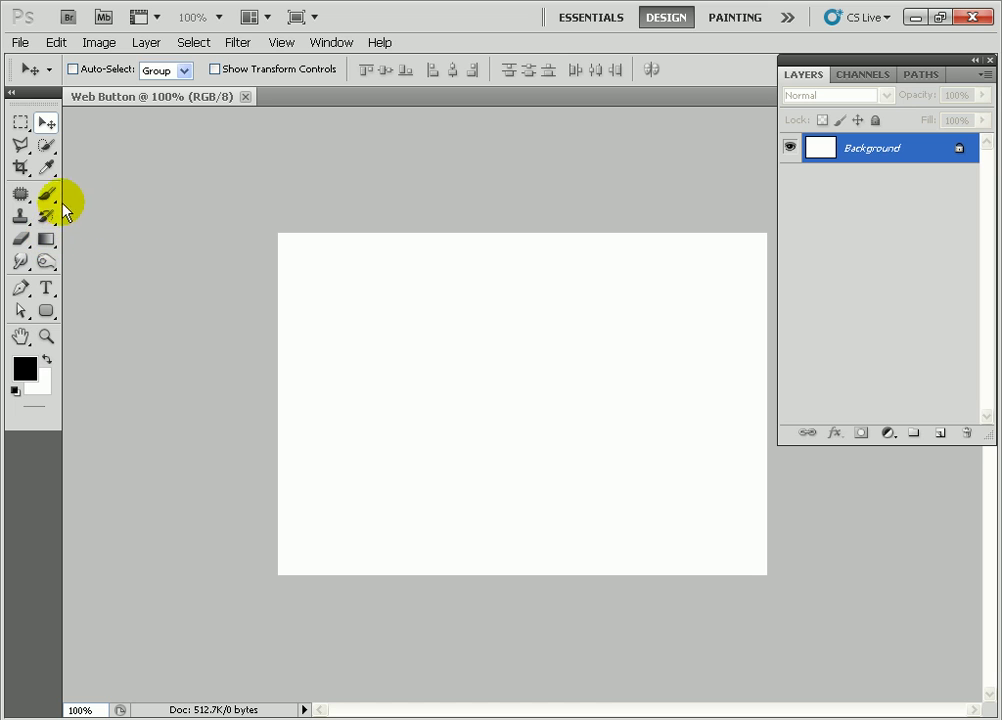
key("alt+BackSpace")
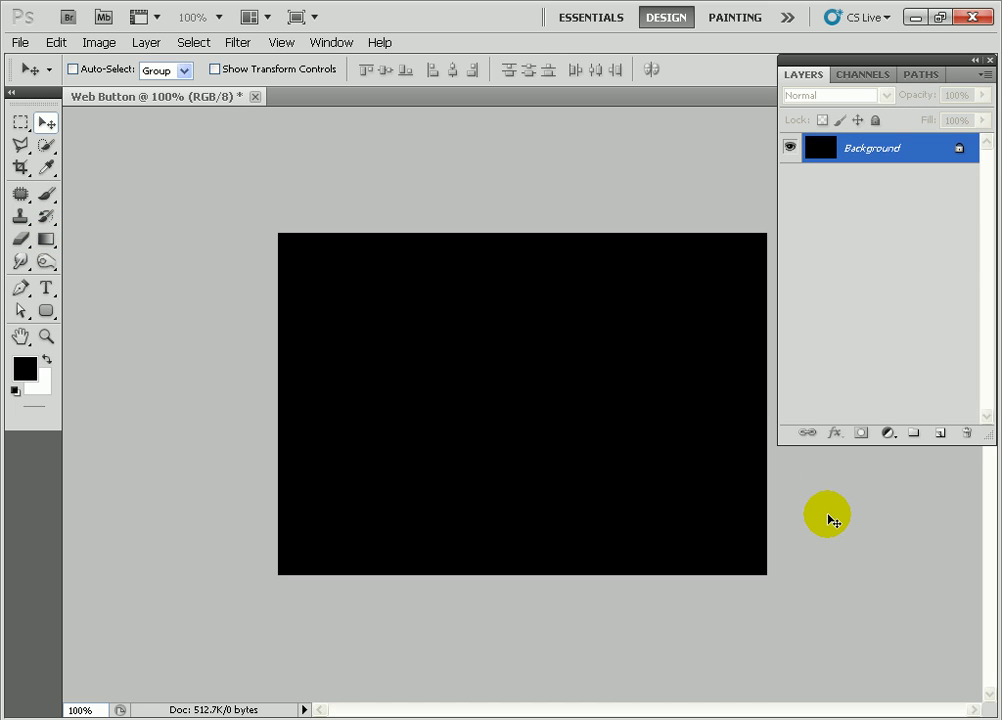
left_click(941, 434)
left_click(46, 310)
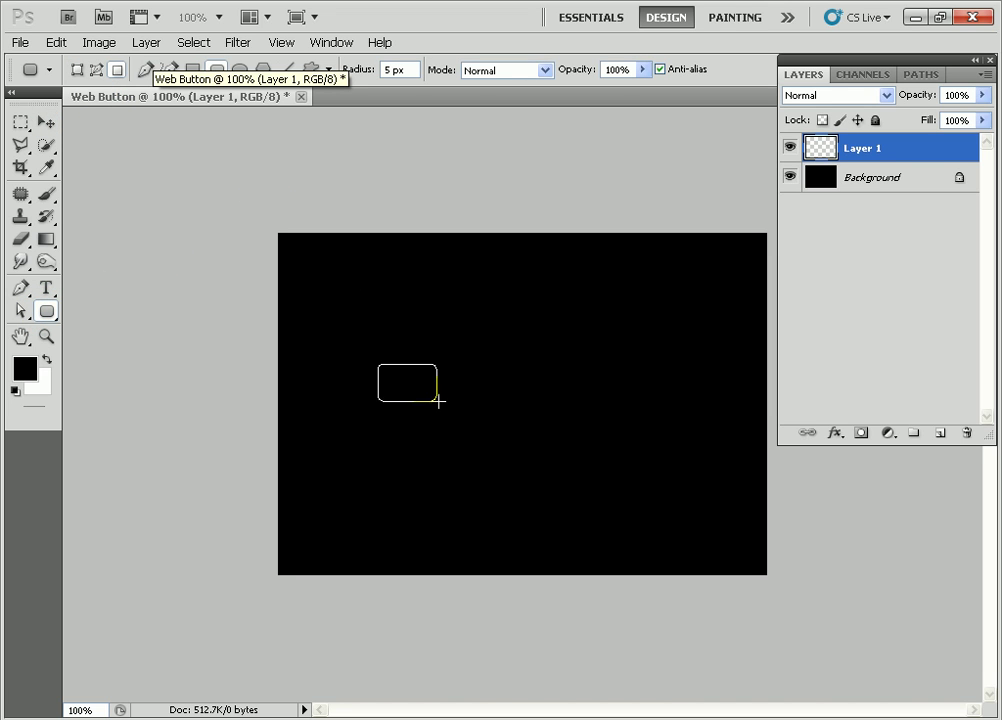
Step: Draw a wide white 5 px-radius rounded rectangle across the canvas centre on Layer 1
left_click_drag(438, 401, 670, 455)
left_click(46, 358)
left_click_drag(457, 406, 674, 455)
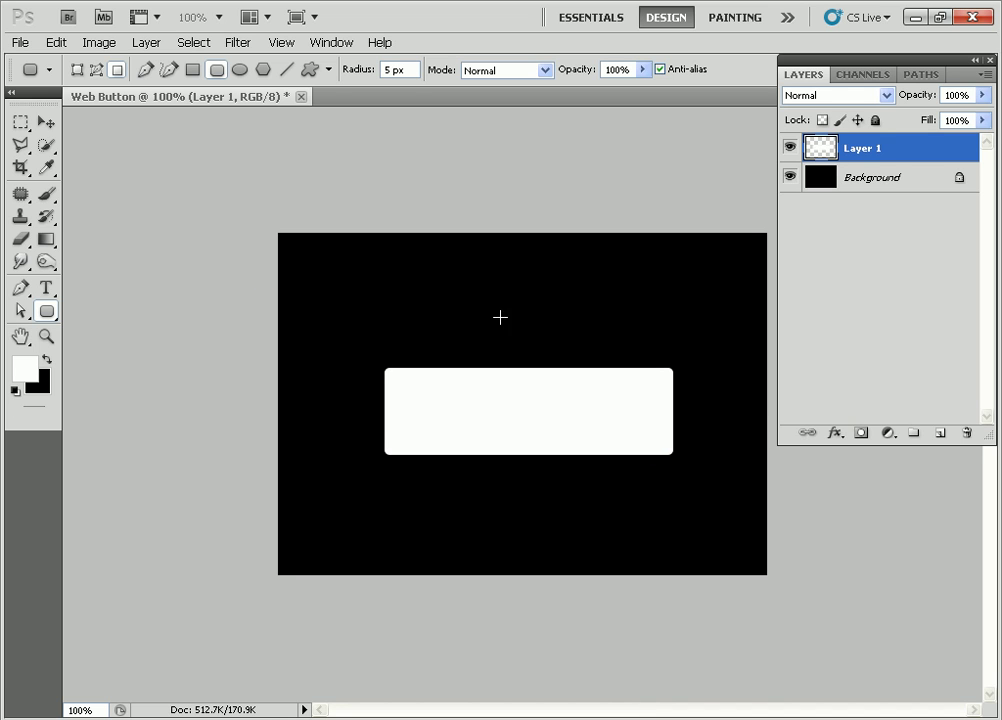
left_click(18, 147)
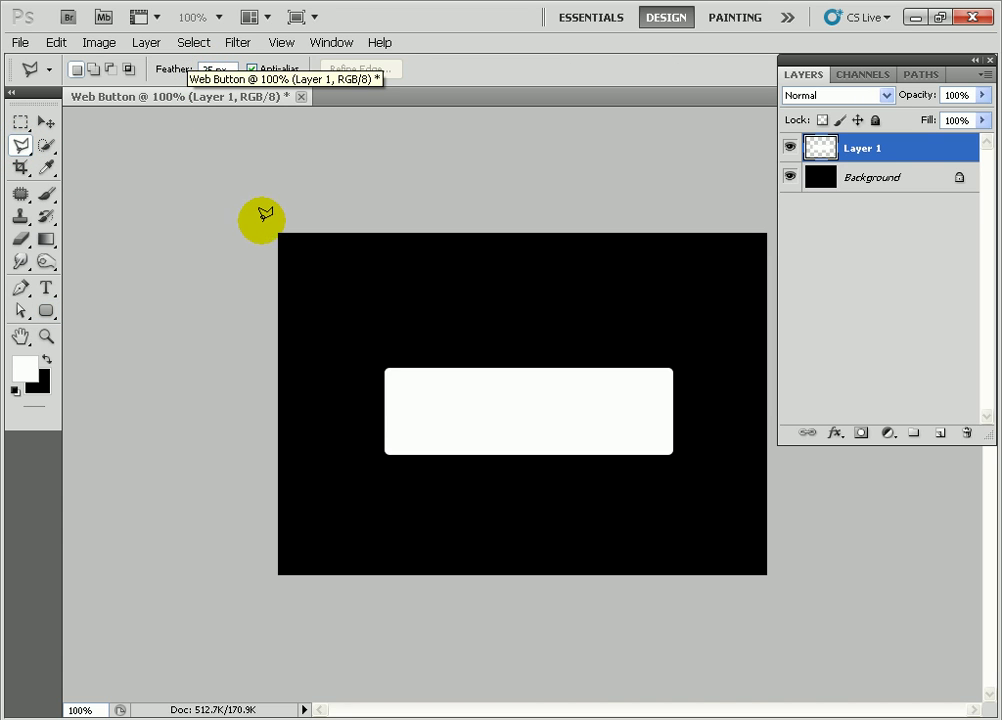
Step: Delete the rectangle's lower-left using a 25 px feathered lasso selection, then duplicate Layer 1
left_click_drag(356, 358, 637, 407)
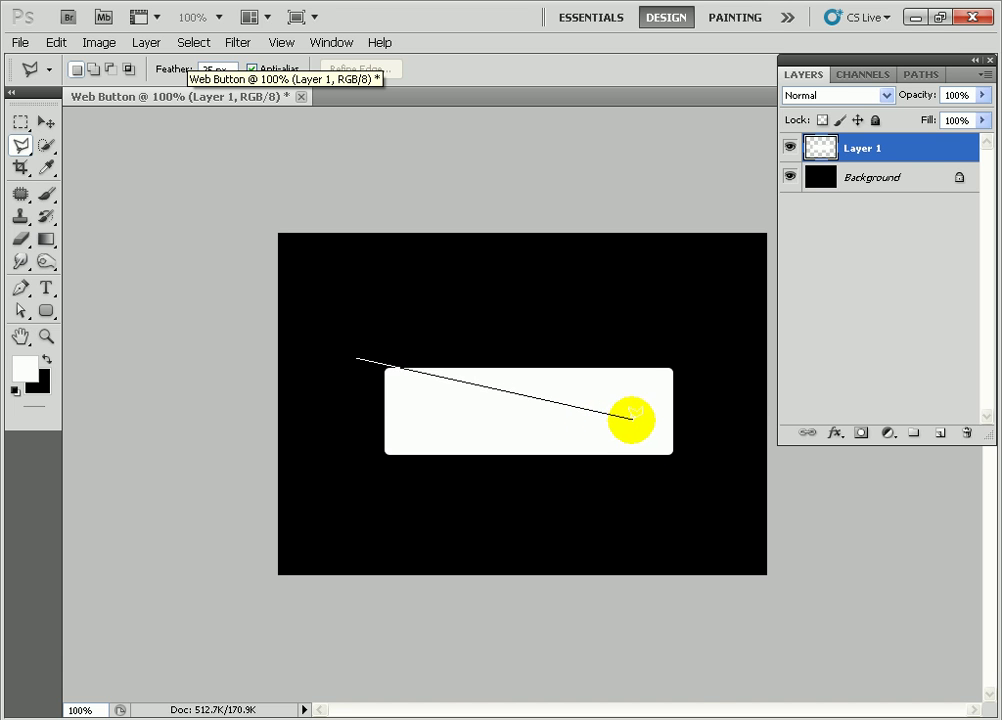
left_click_drag(637, 407, 634, 408)
left_click(697, 472)
left_click(360, 474)
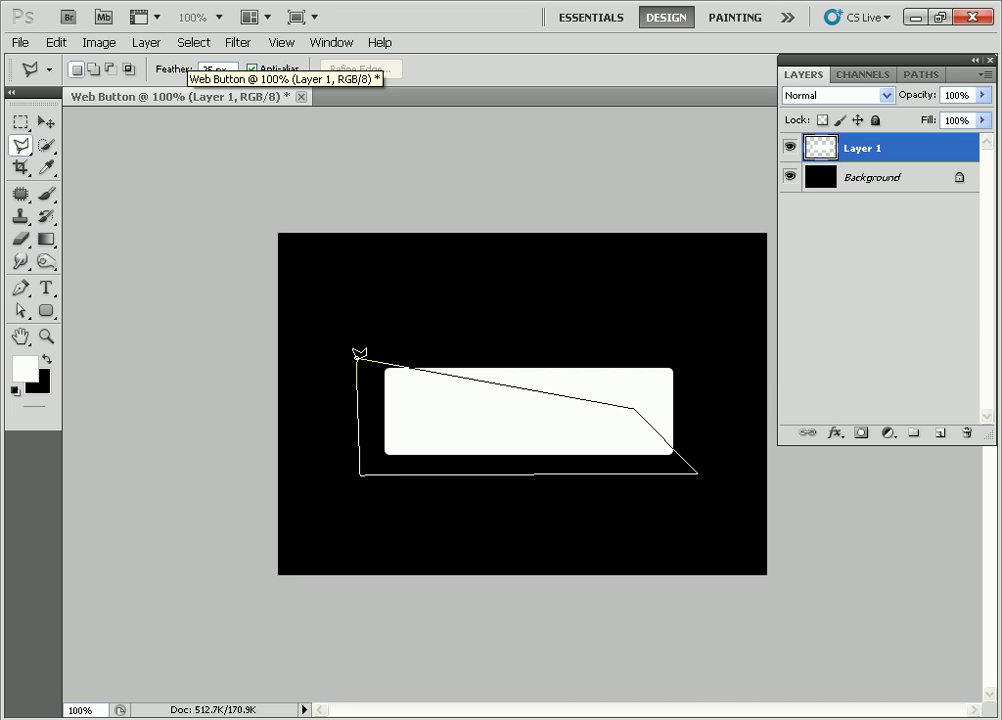
left_click(359, 353)
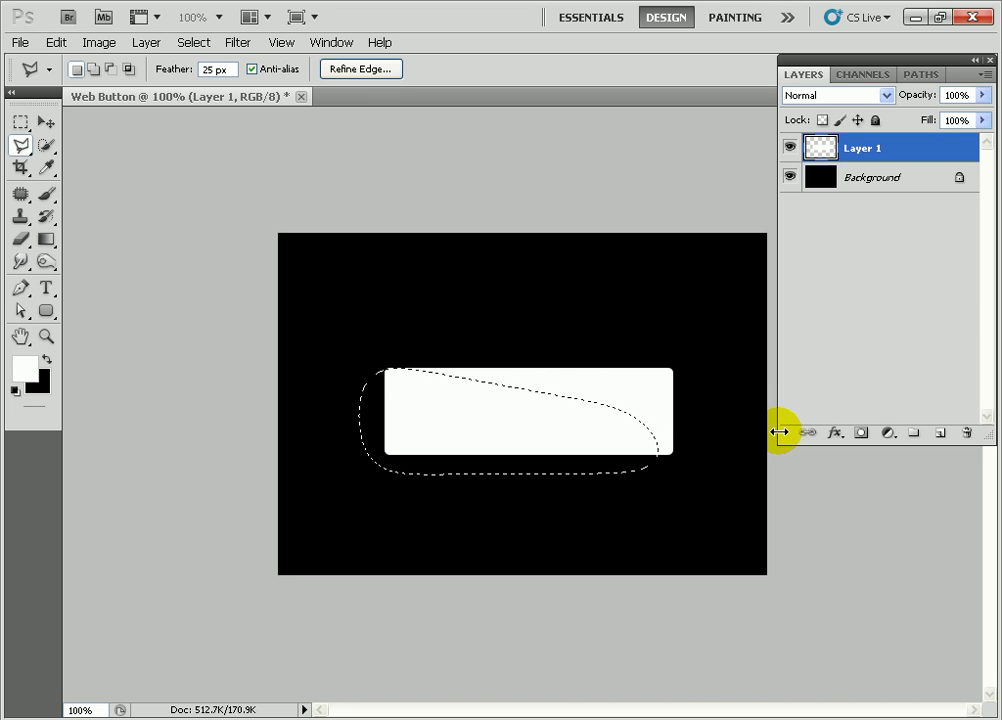
key("Delete")
key("Delete")
key("Delete")
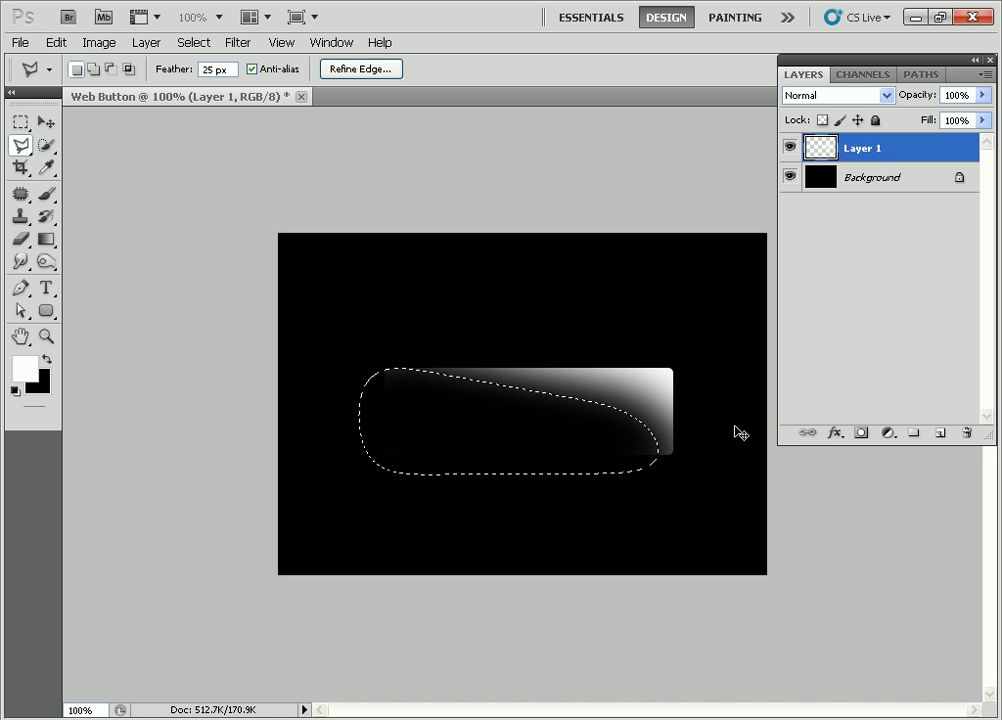
key("ctrl+d")
left_click_drag(928, 157, 940, 433)
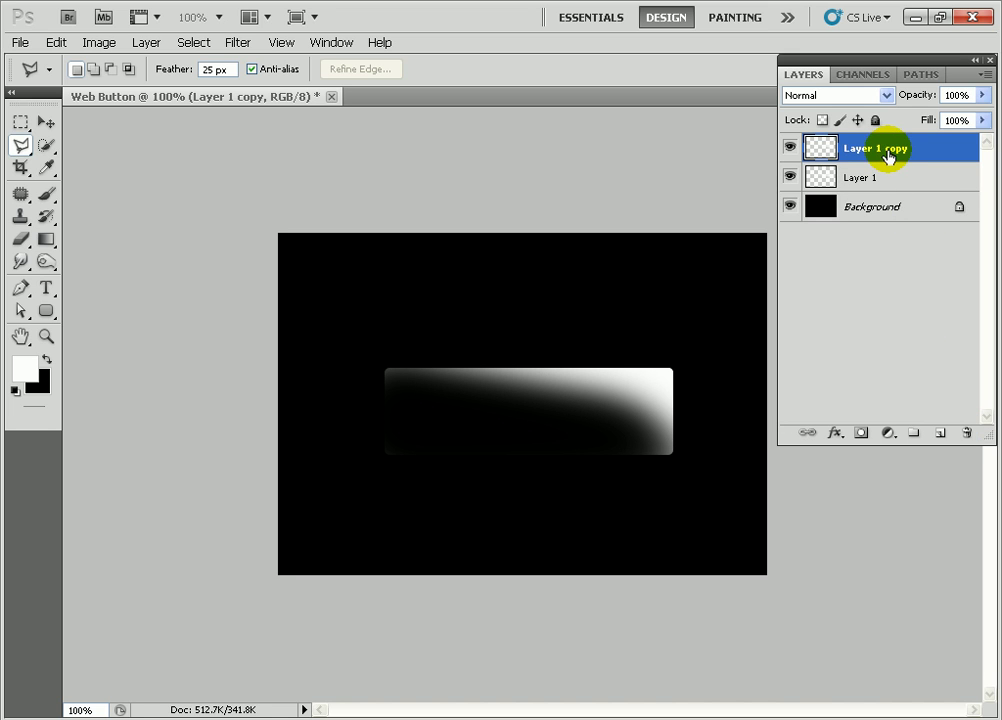
Step: Rotate Layer 1 copy by 180° to add a lower-left glow
key("ctrl+t")
right_click(622, 413)
left_click(695, 574)
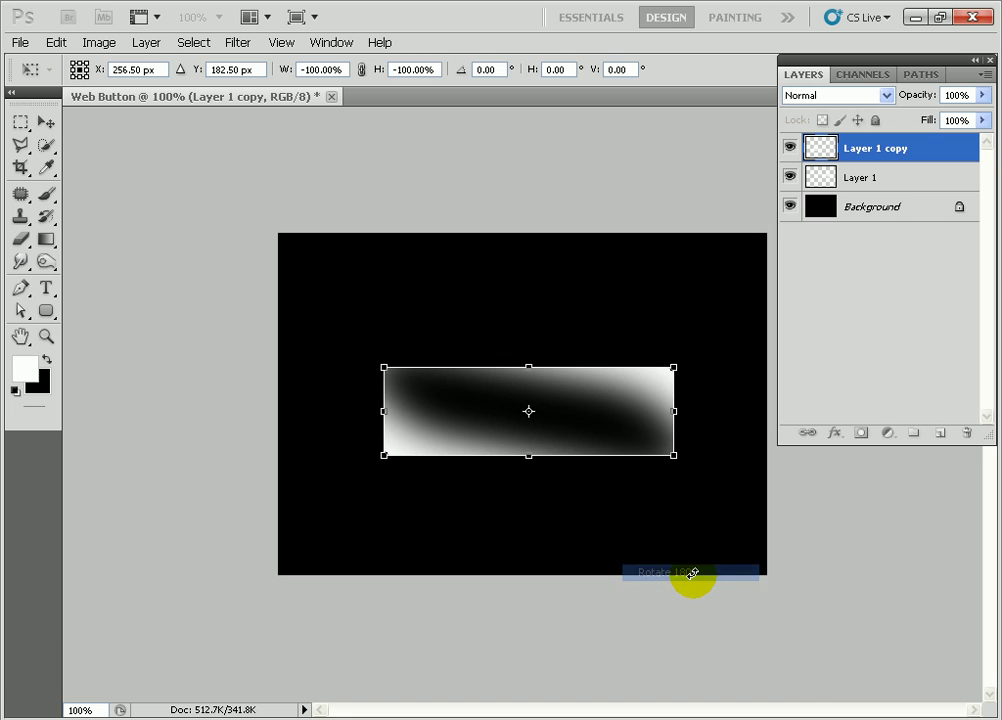
key("Return")
key("l")
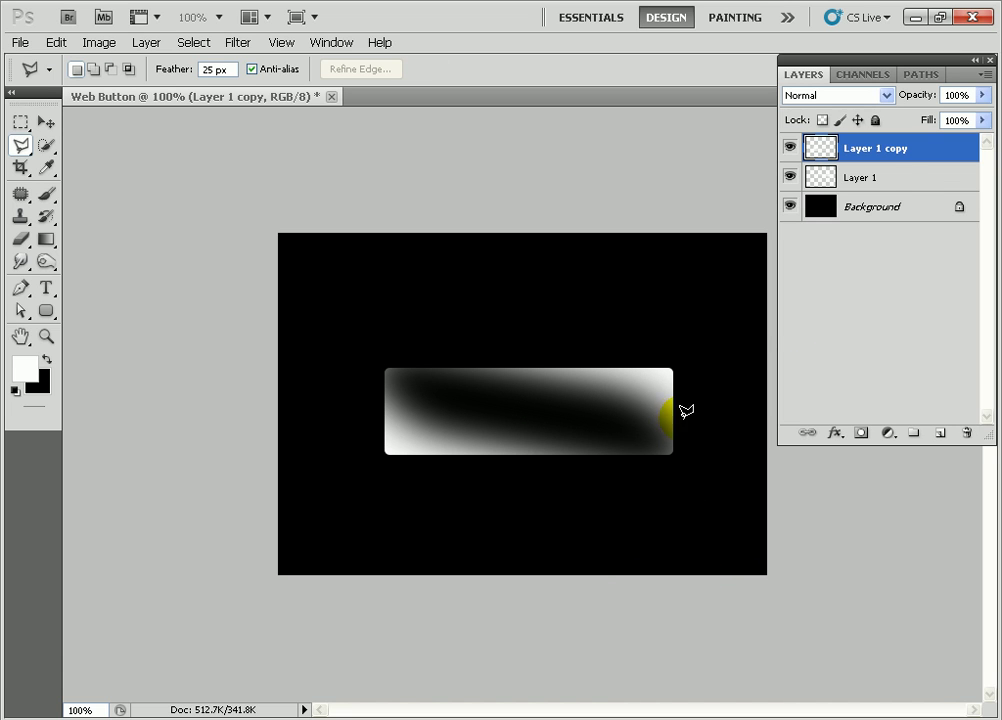
double_click(893, 150)
Step: Apply a #894ae7 purple Color Overlay to Layer 1 copy
double_click(936, 150)
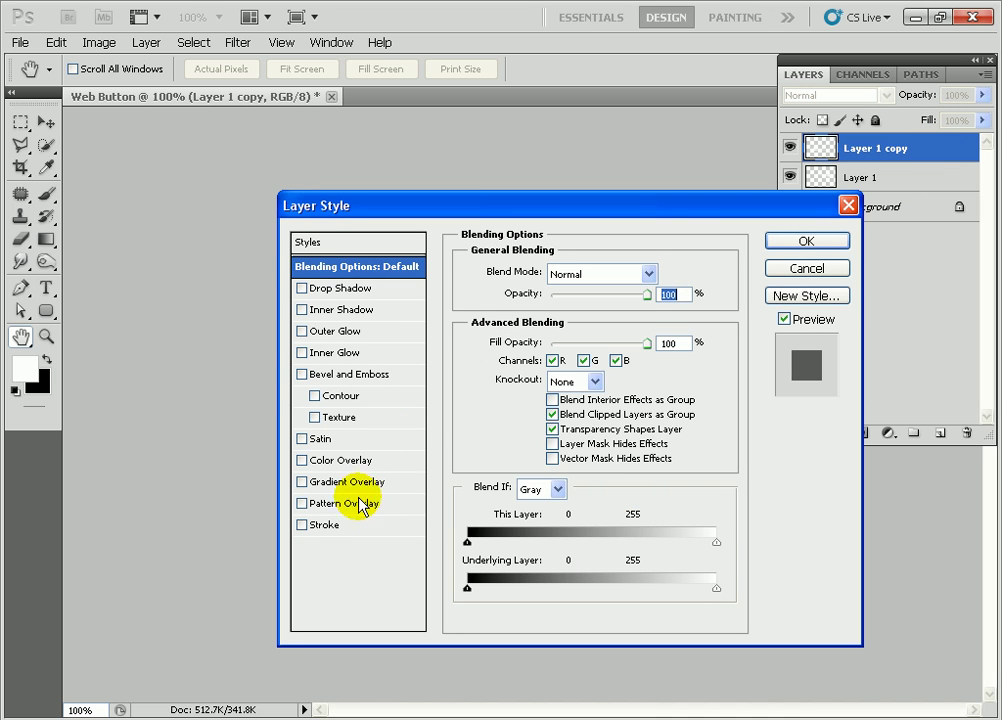
left_click(345, 462)
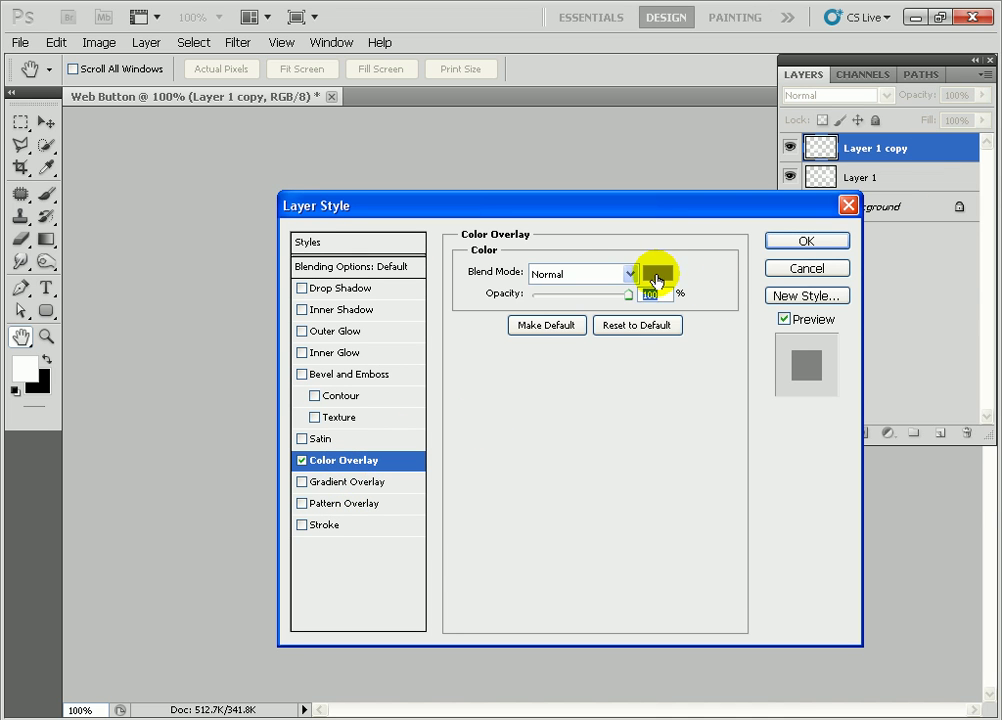
left_click(655, 280)
left_click_drag(903, 492, 829, 487)
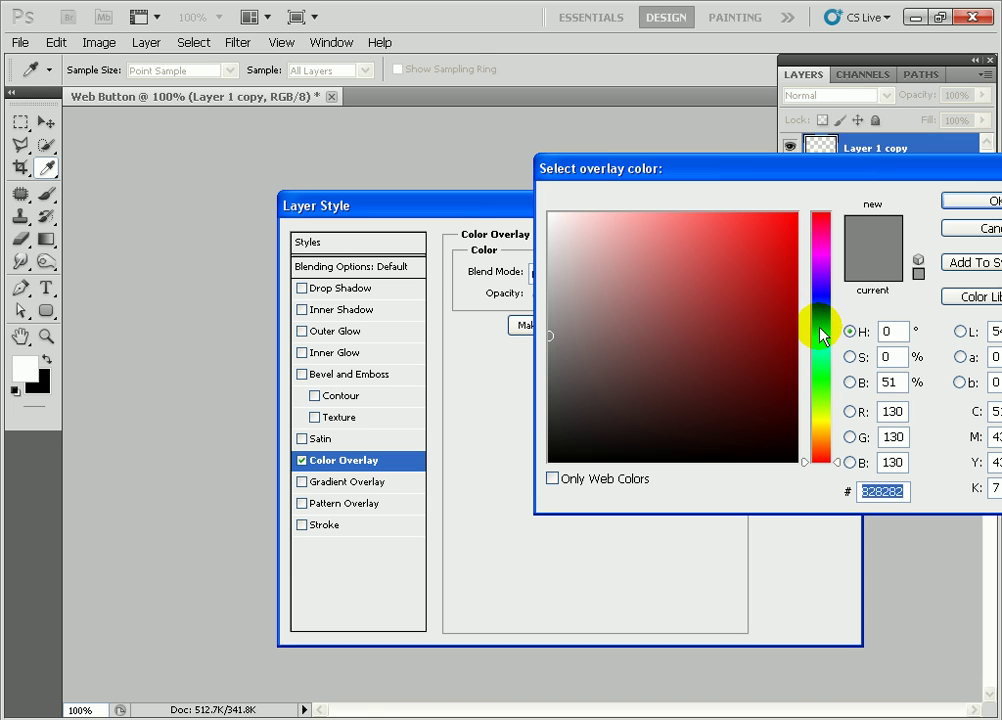
type("894ae7")
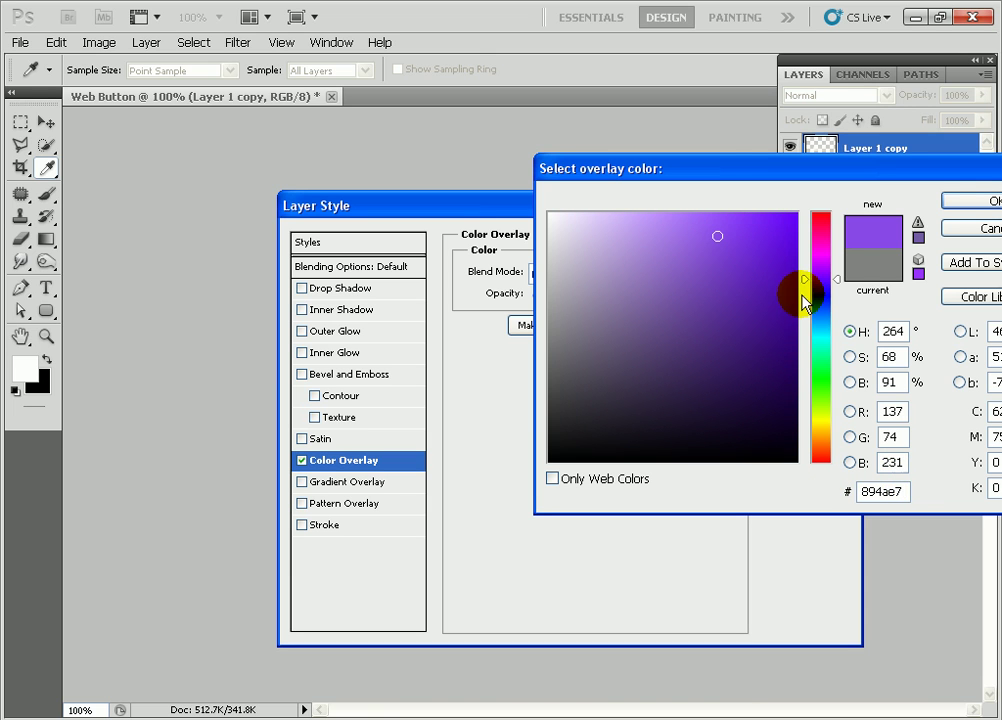
left_click(968, 205)
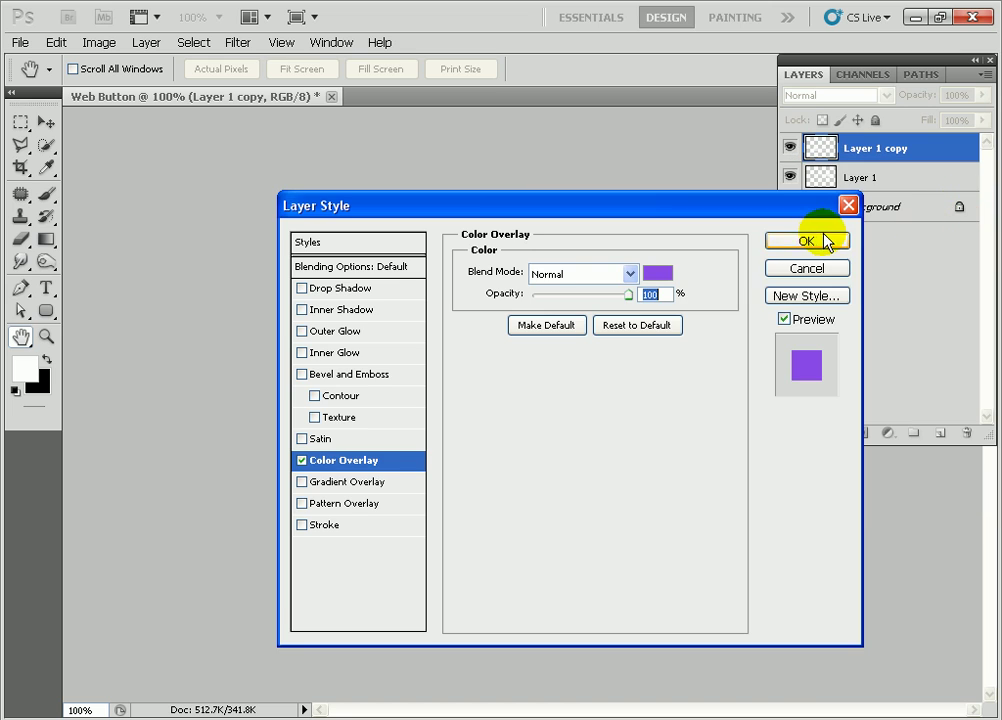
left_click(820, 243)
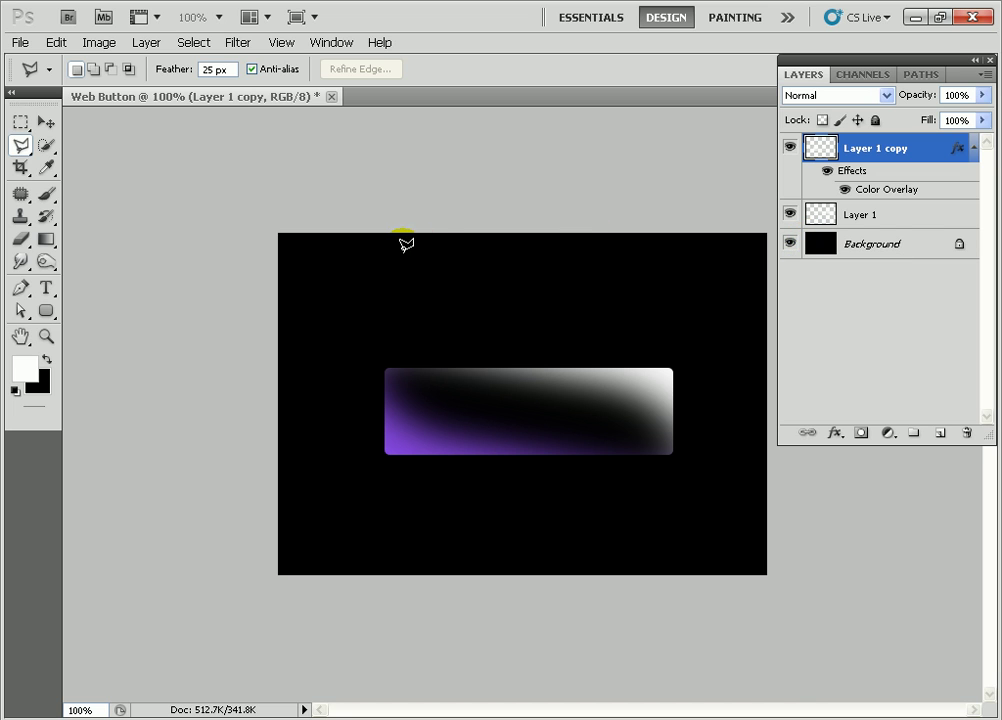
Step: Add an 8 pt 'itechtalk' text label on the button
left_click(48, 288)
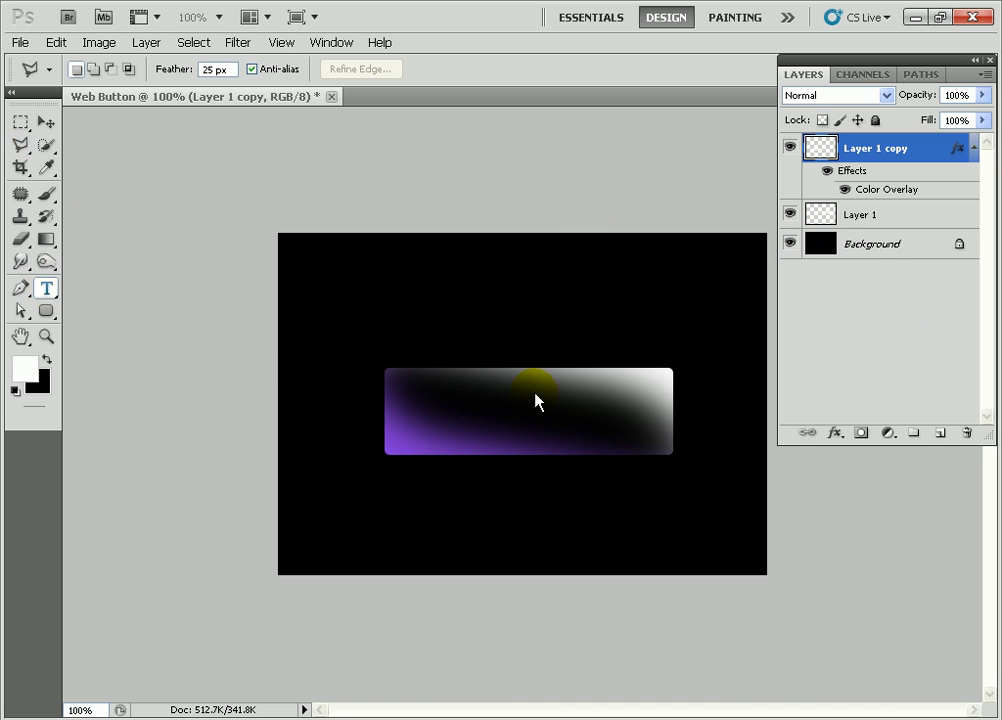
left_click(450, 420)
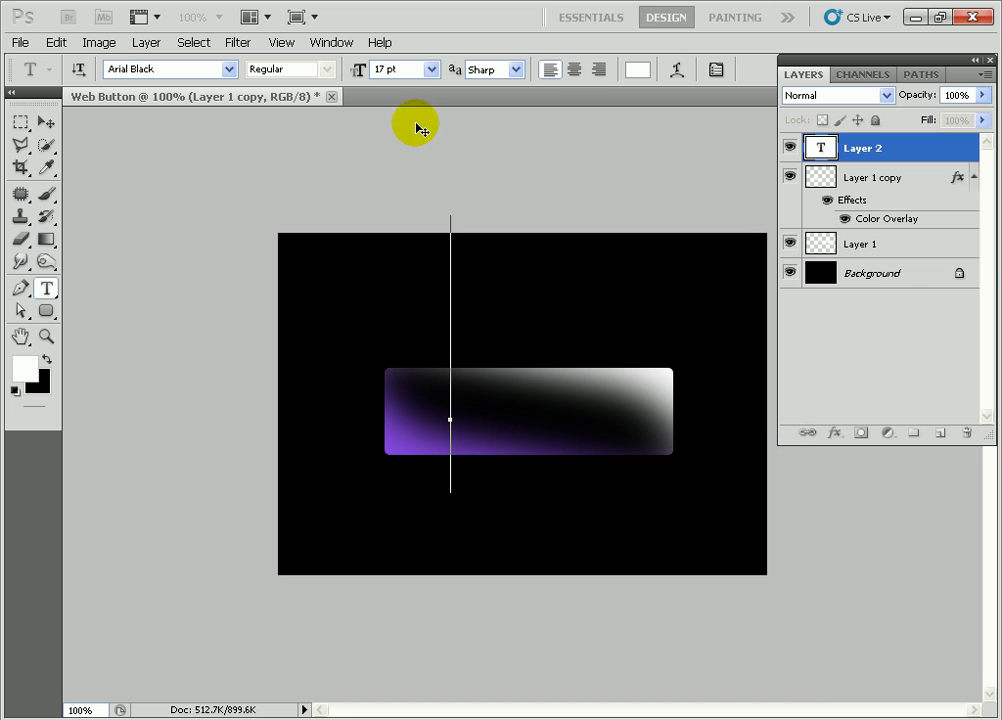
left_click(431, 69)
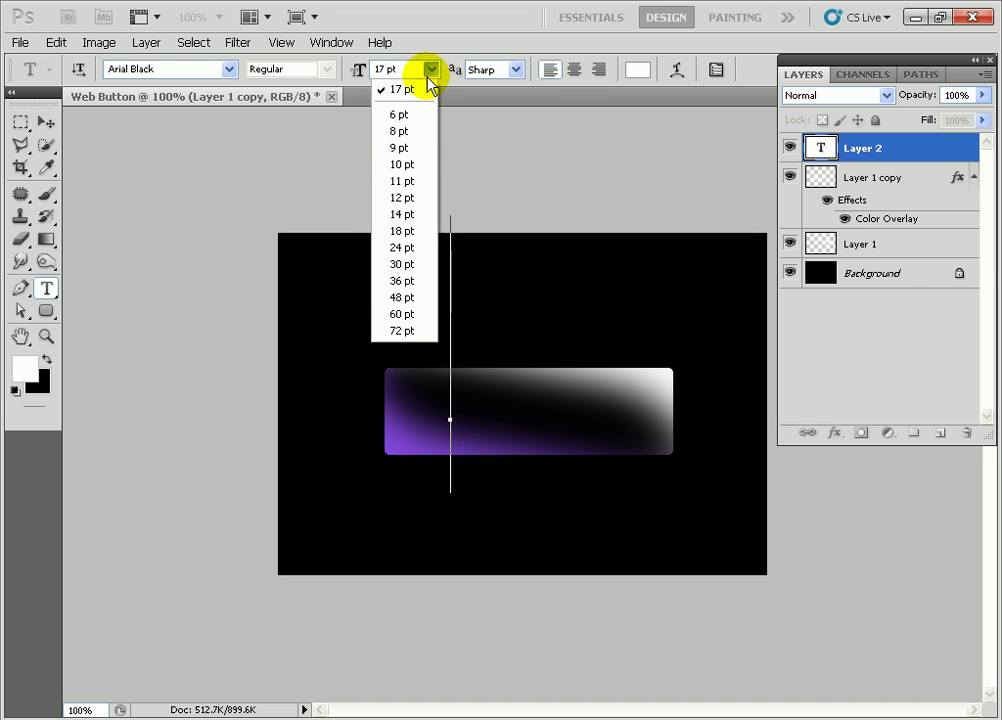
left_click(403, 182)
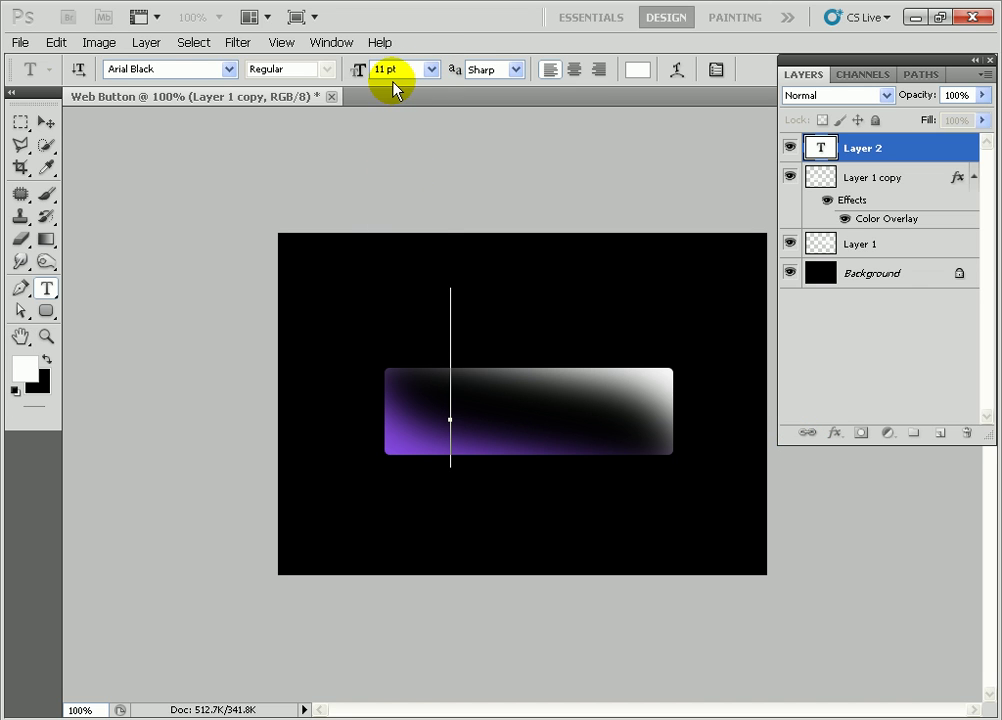
left_click(431, 69)
left_click(398, 134)
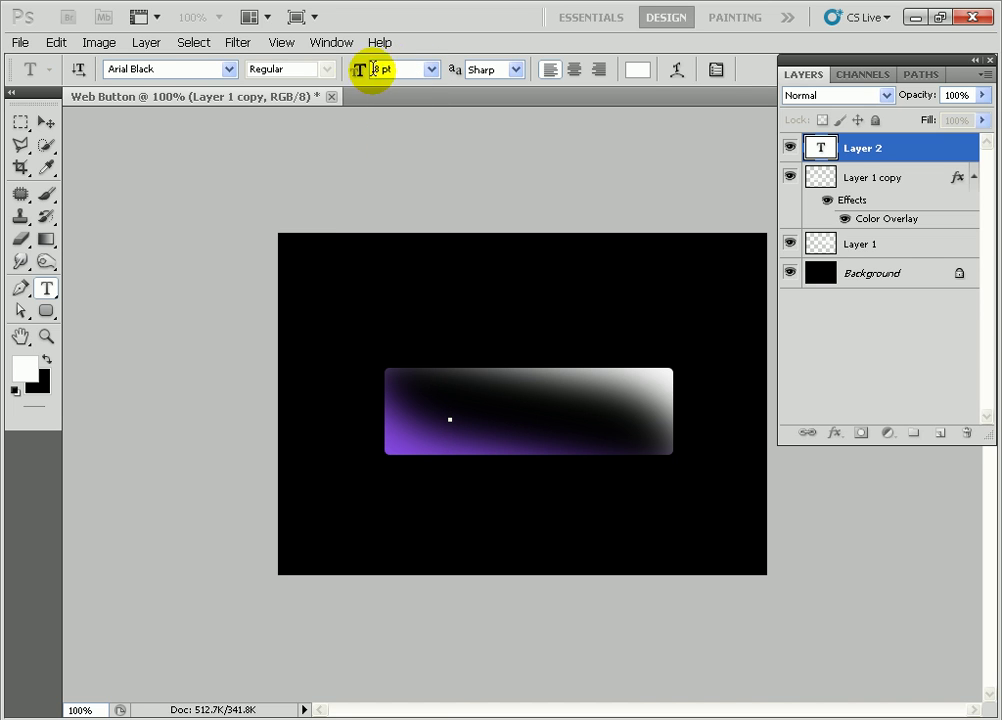
type("i")
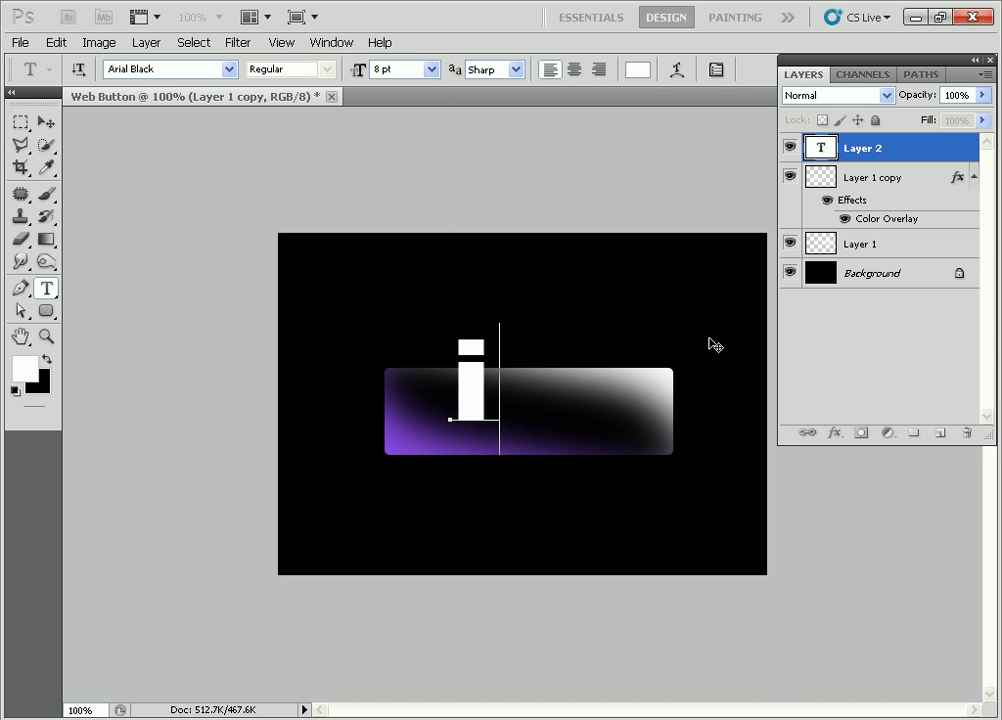
type("tex")
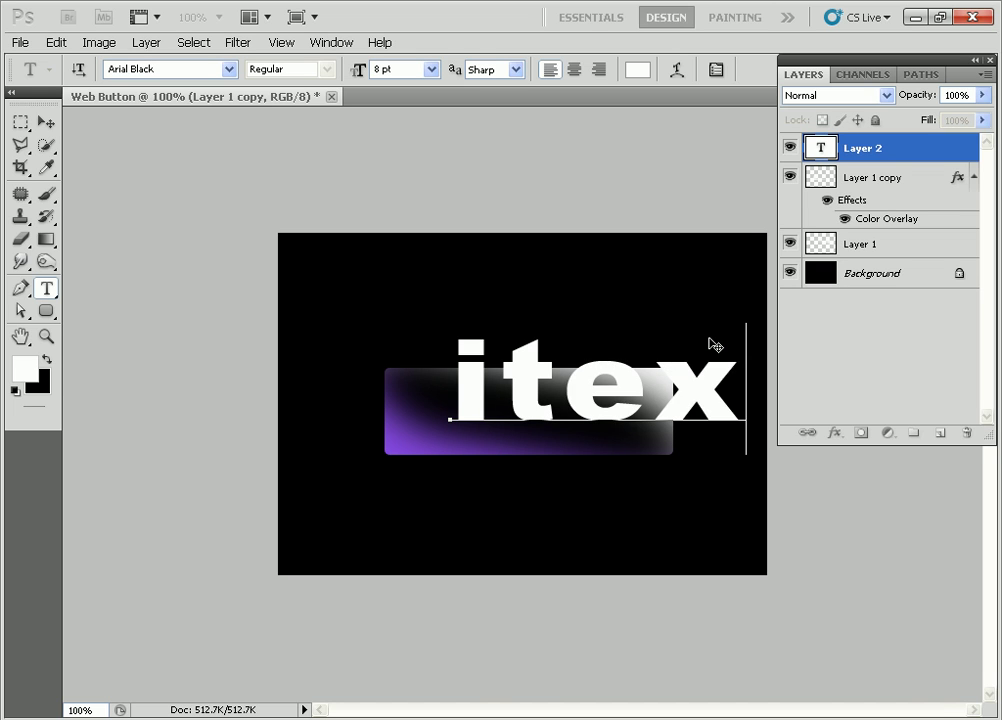
key("BackSpace")
key("BackSpace")
type("ecl")
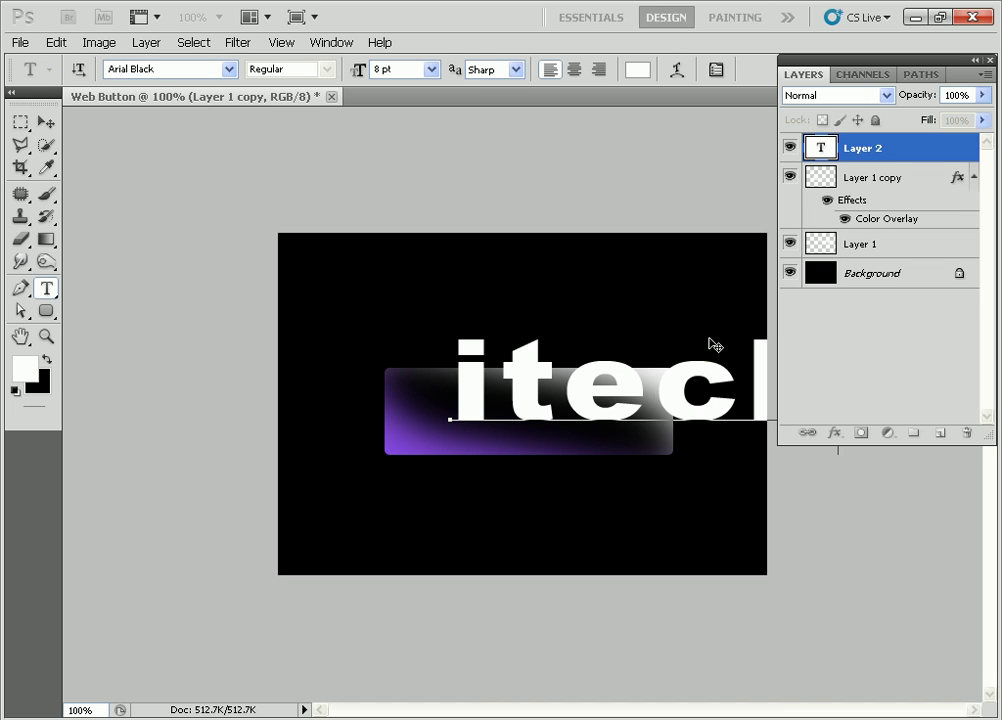
left_click(46, 122)
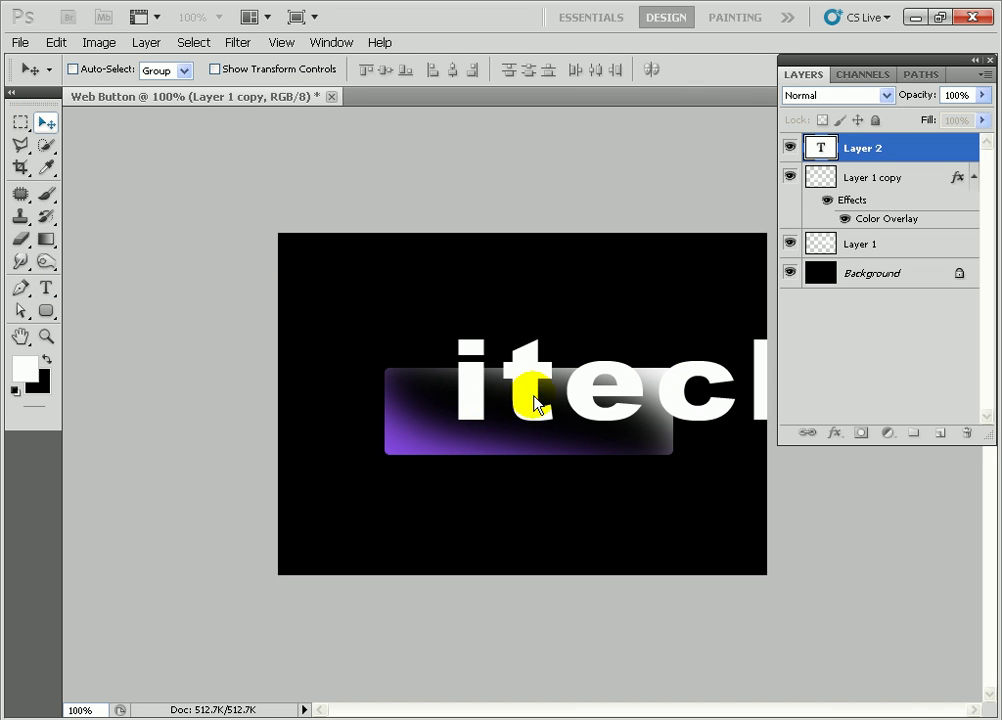
Step: Shrink the itechtalk text to 25.66% onto the button and set its opacity to 30%
key("ctrl+t")
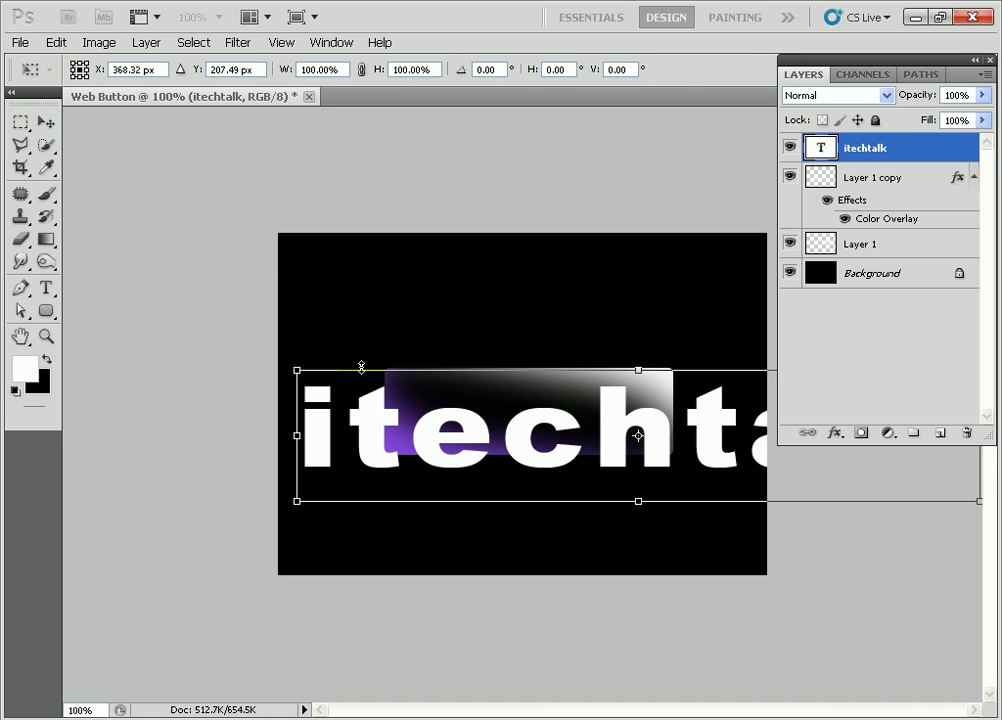
mouse_move(293, 361)
left_mouse_down()
mouse_move(609, 436)
mouse_move(524, 420)
left_mouse_up()
key("Left")
key("Return")
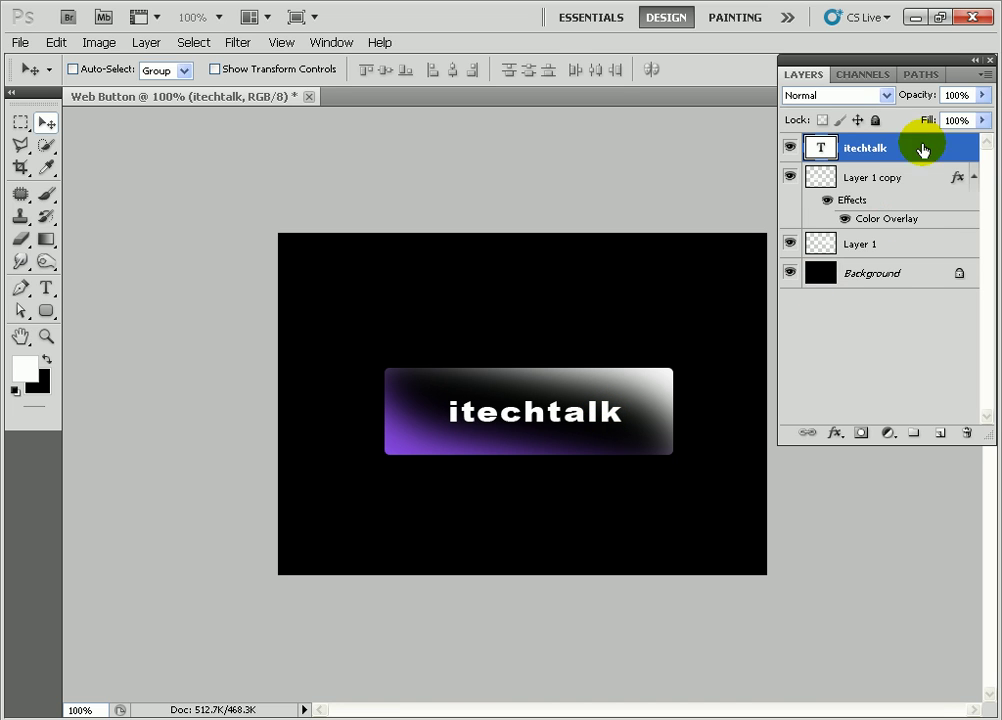
left_click(955, 95)
type("20")
type("30")
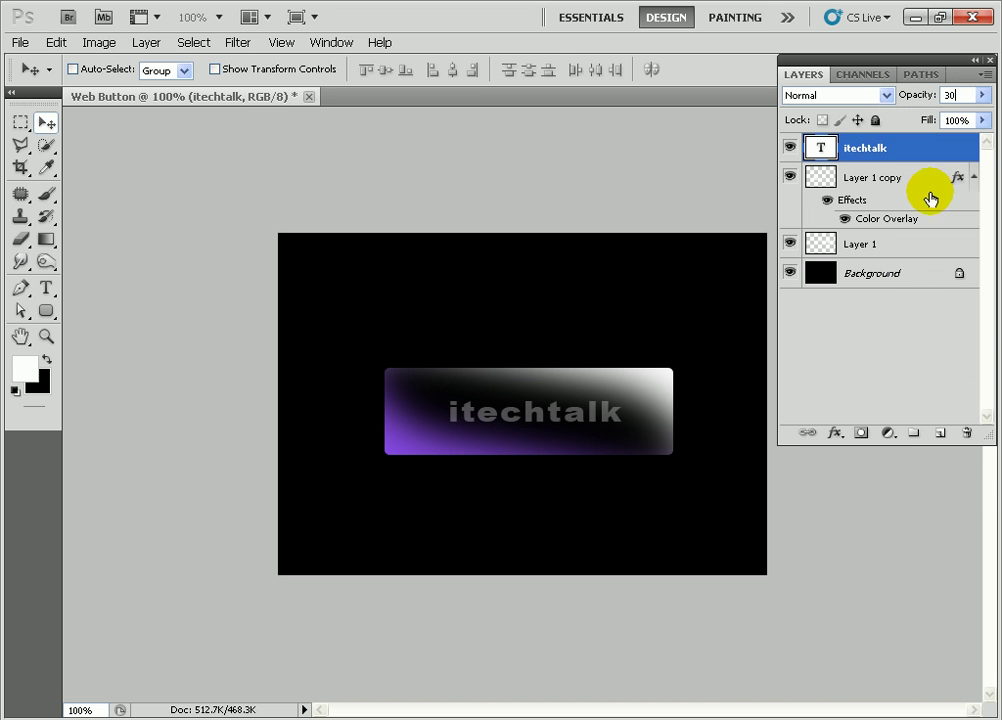
Step: Add Layer 2 with a white rounded rectangle covering the button, set to 12% opacity
left_click(942, 434)
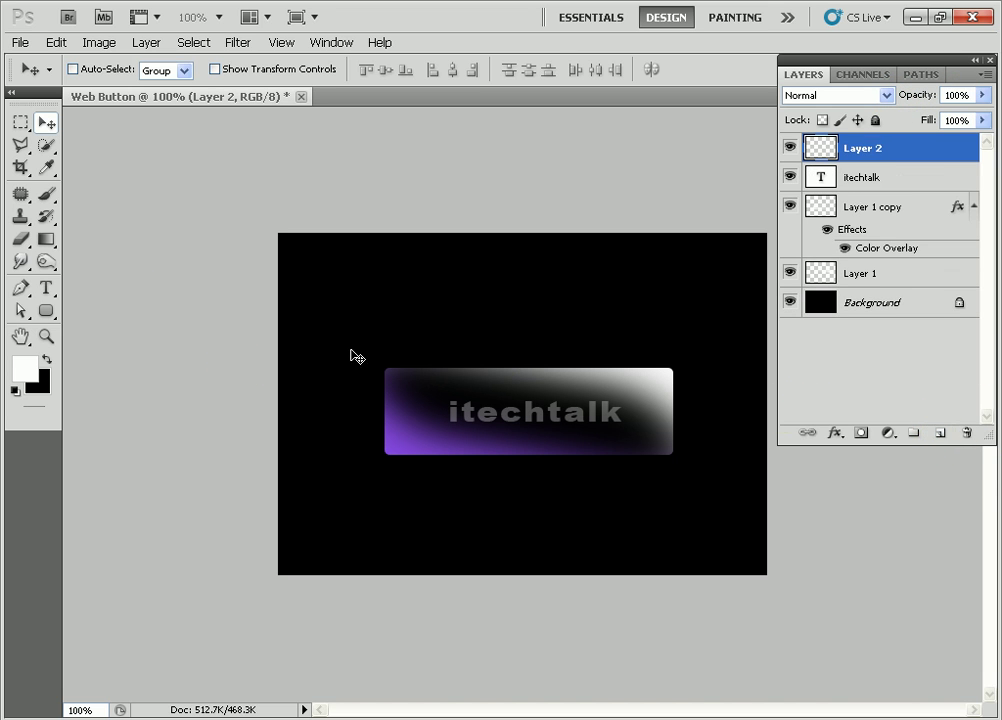
left_click(46, 308)
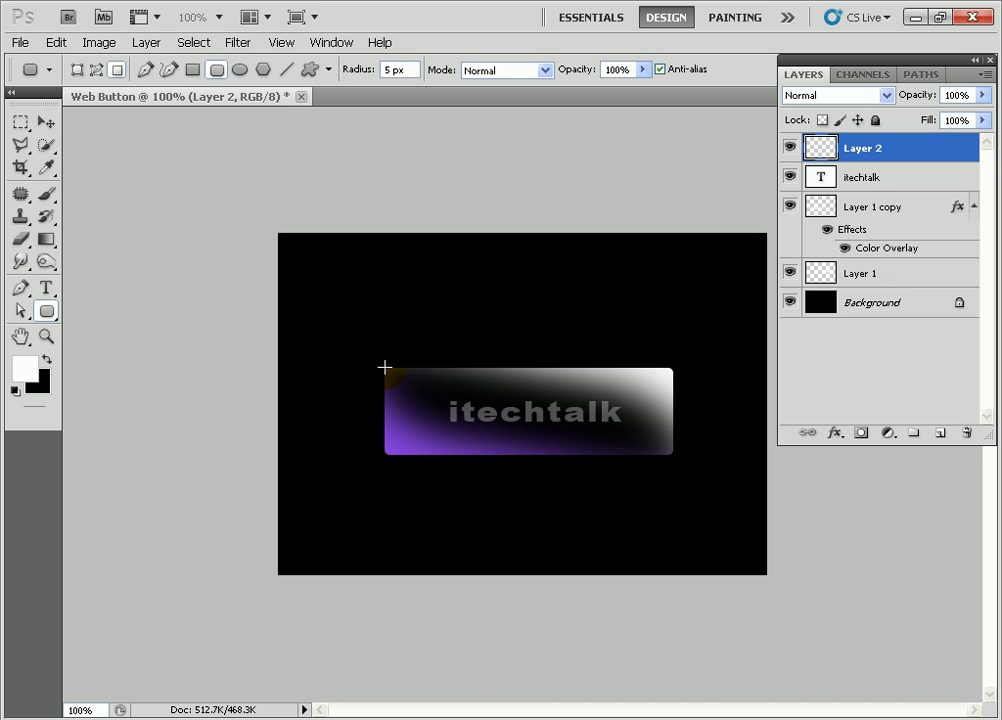
left_click_drag(385, 369, 675, 456)
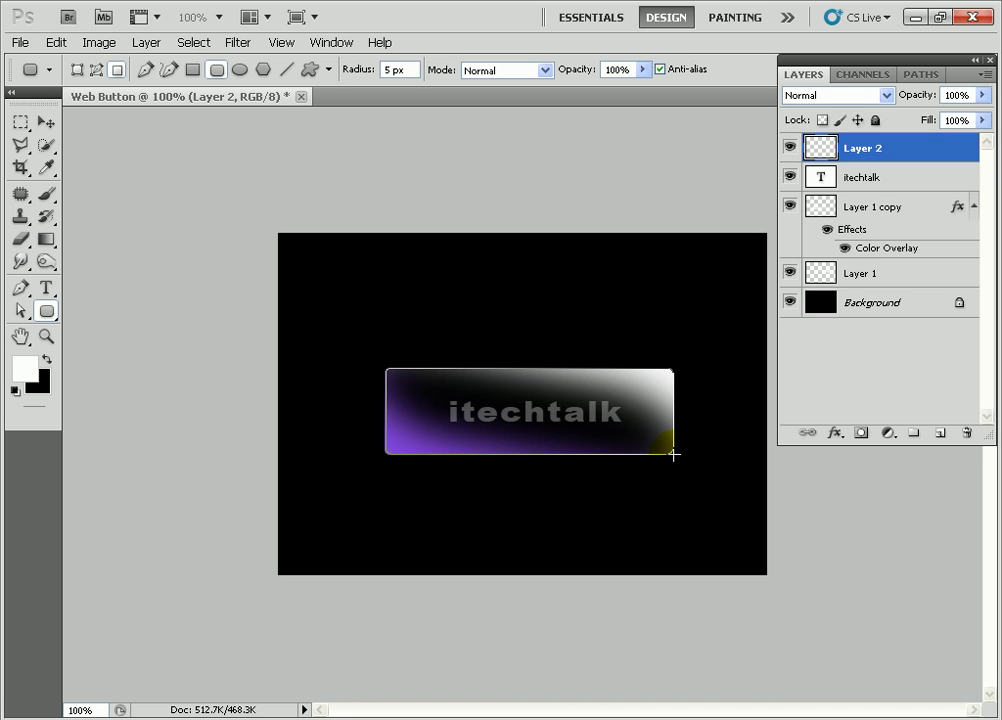
left_click_drag(675, 456, 673, 454)
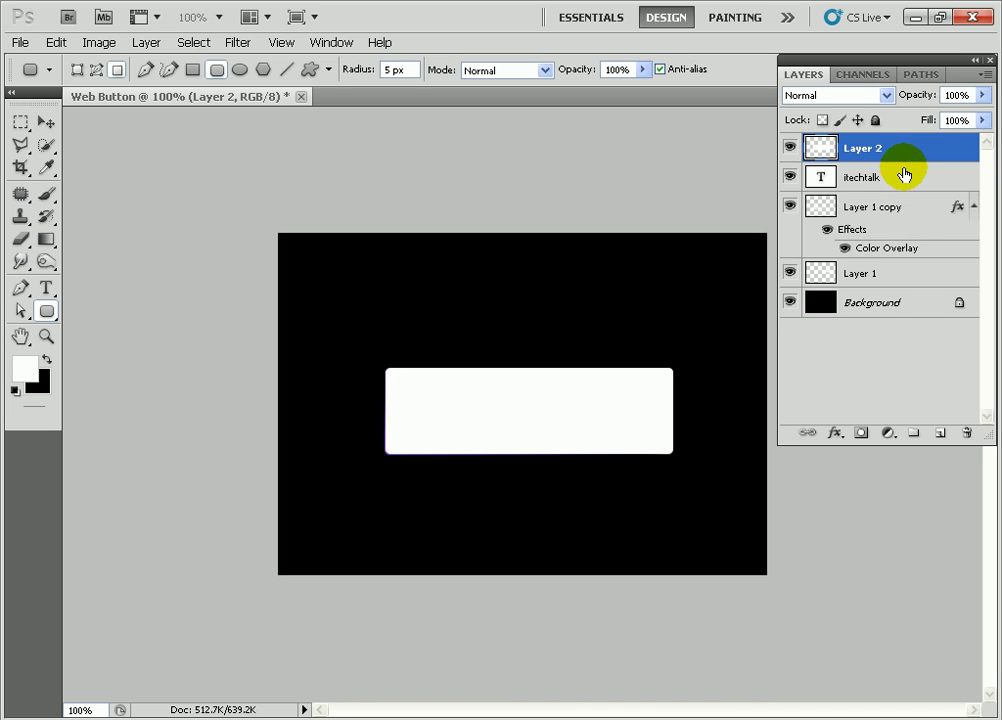
left_click(958, 95)
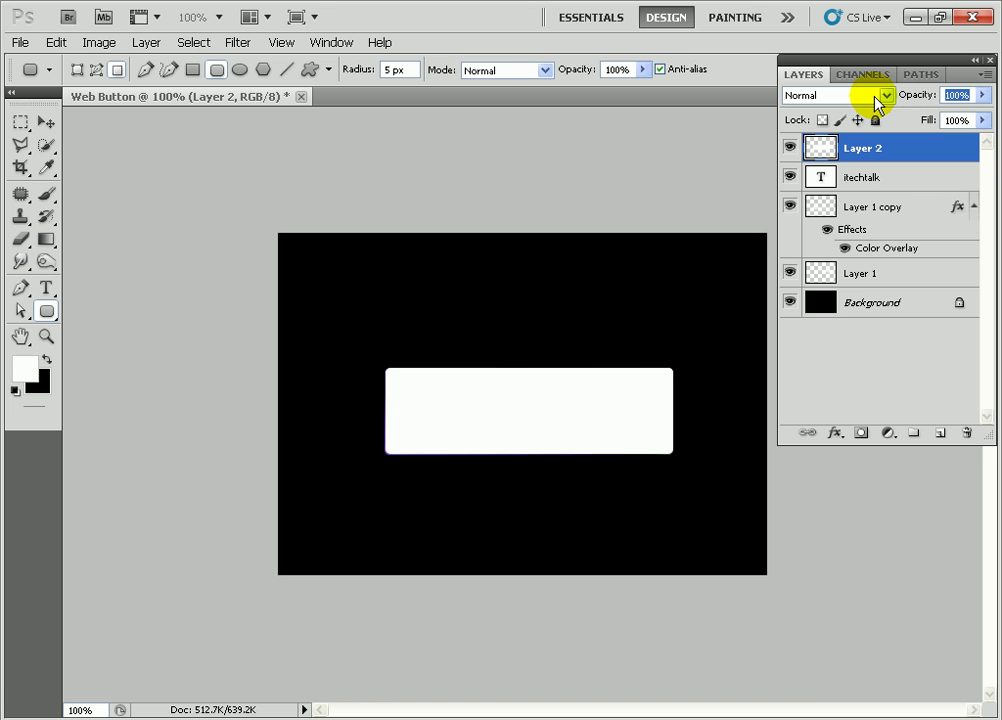
type("12")
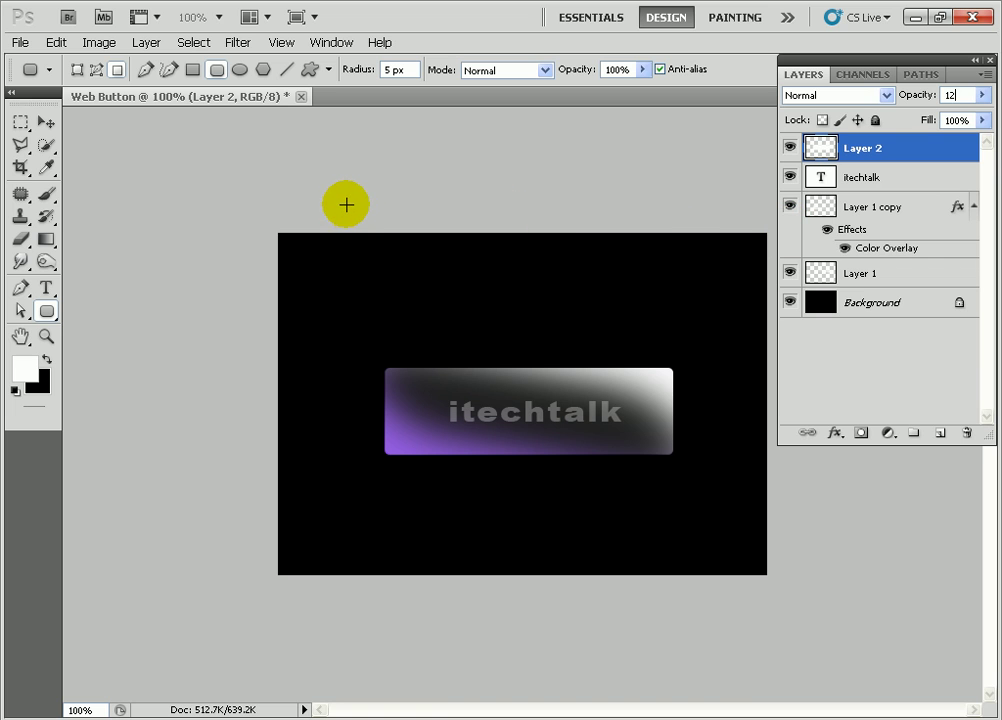
Step: Cut a 3 px feathered rectangular gap around the itechtalk text in Layer 2, then open its Layer Style
left_click(20, 121)
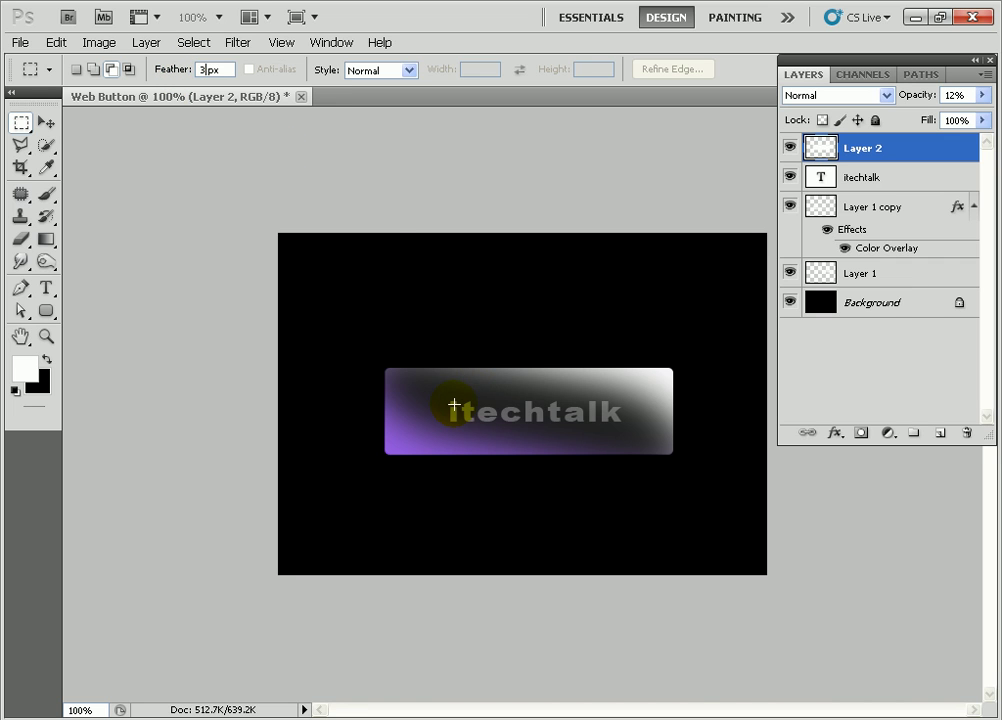
left_click_drag(438, 391, 629, 429)
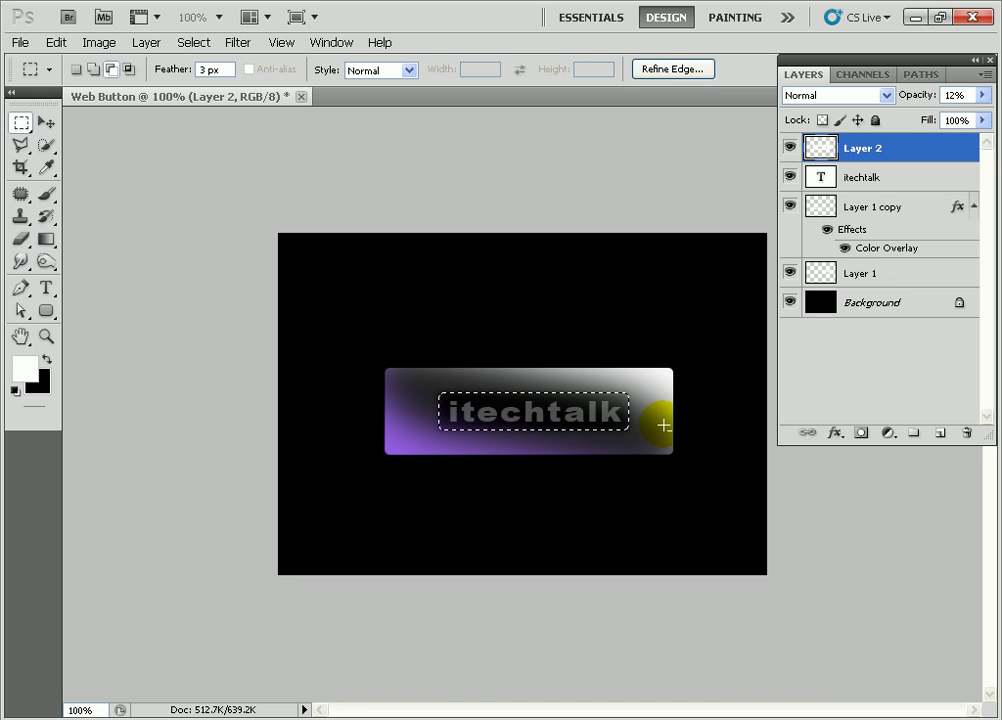
key("ctrl+d")
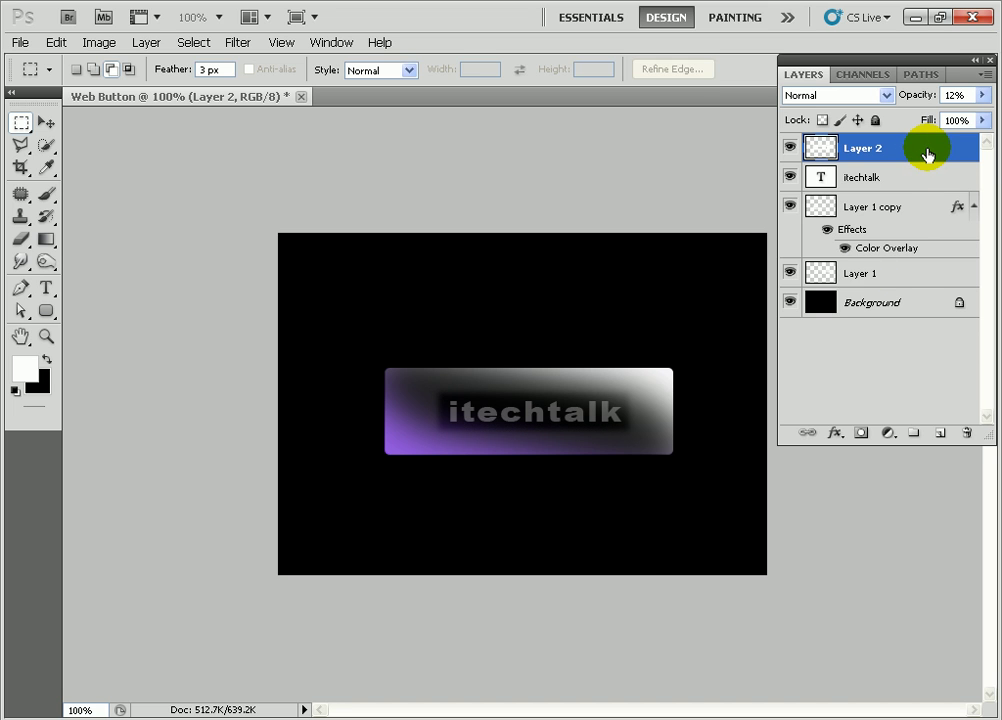
double_click(927, 153)
left_click_drag(620, 206, 815, 133)
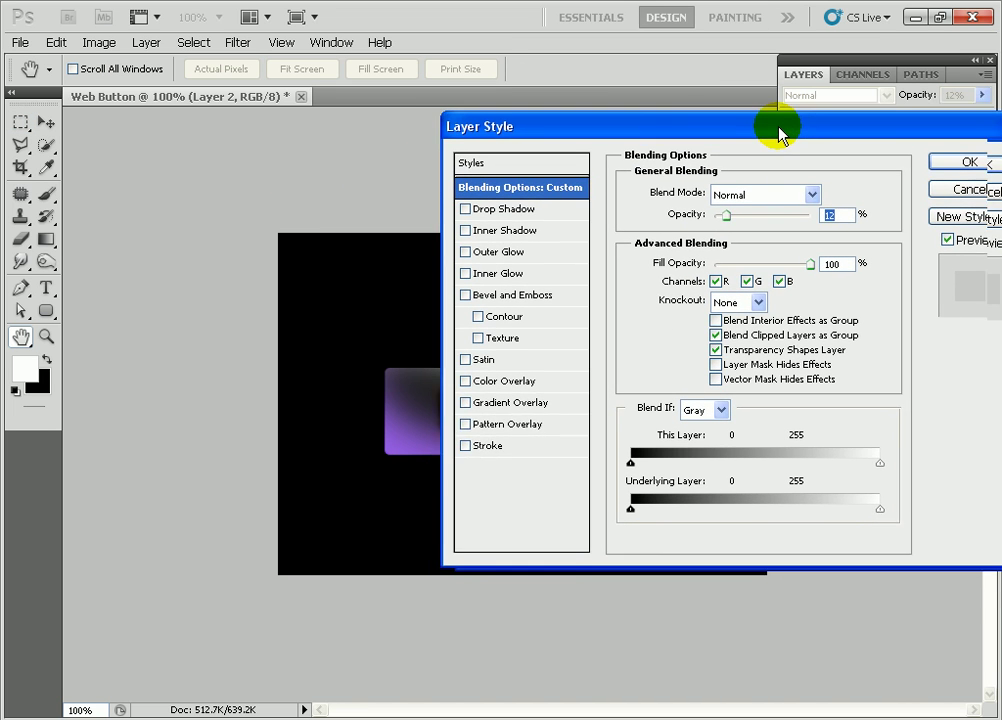
Step: Apply a vertical-streak Pattern Overlay at 81% scale to Layer 2
left_click(541, 422)
left_click(786, 256)
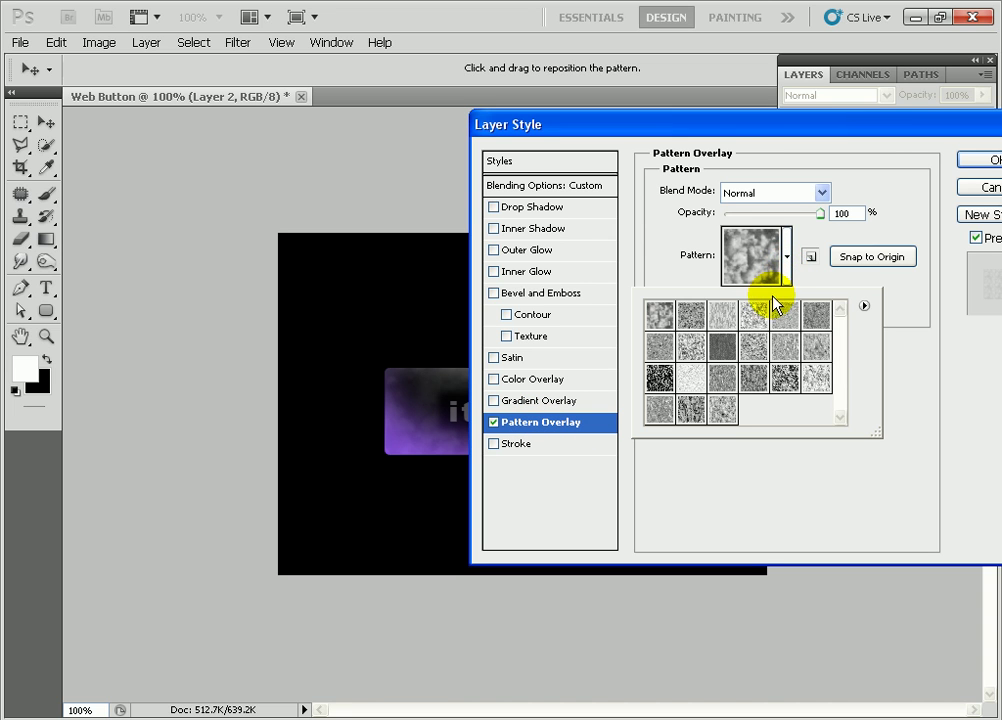
left_click(722, 315)
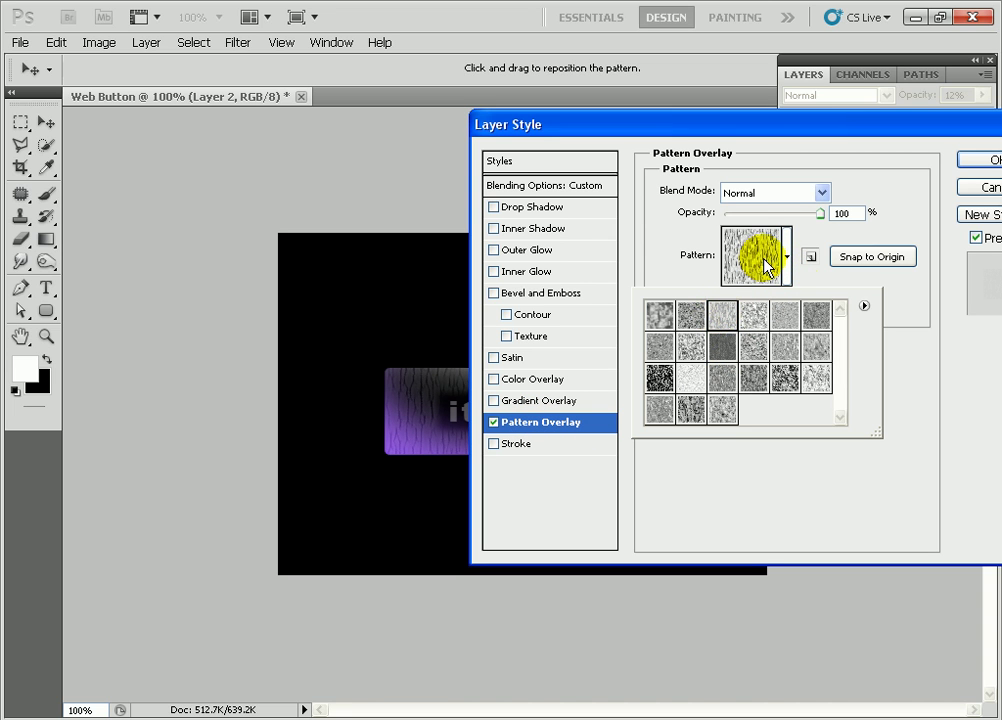
left_click(903, 295)
left_click(768, 299)
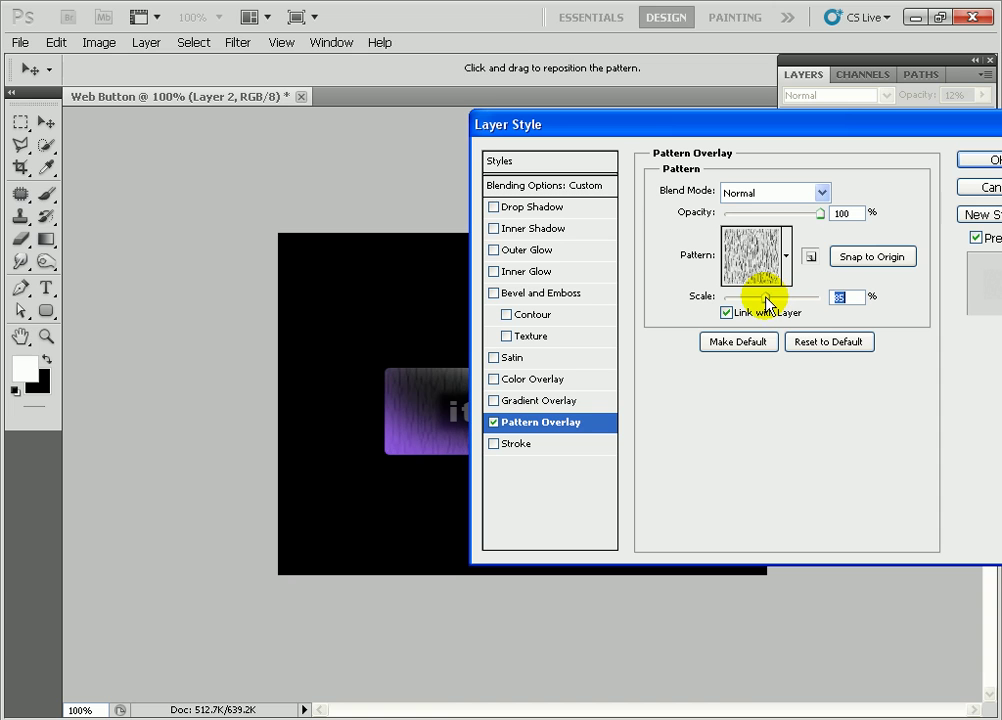
left_click_drag(768, 302, 755, 300)
mouse_move(652, 128)
left_mouse_down()
mouse_move(735, 137)
mouse_move(708, 137)
left_mouse_up()
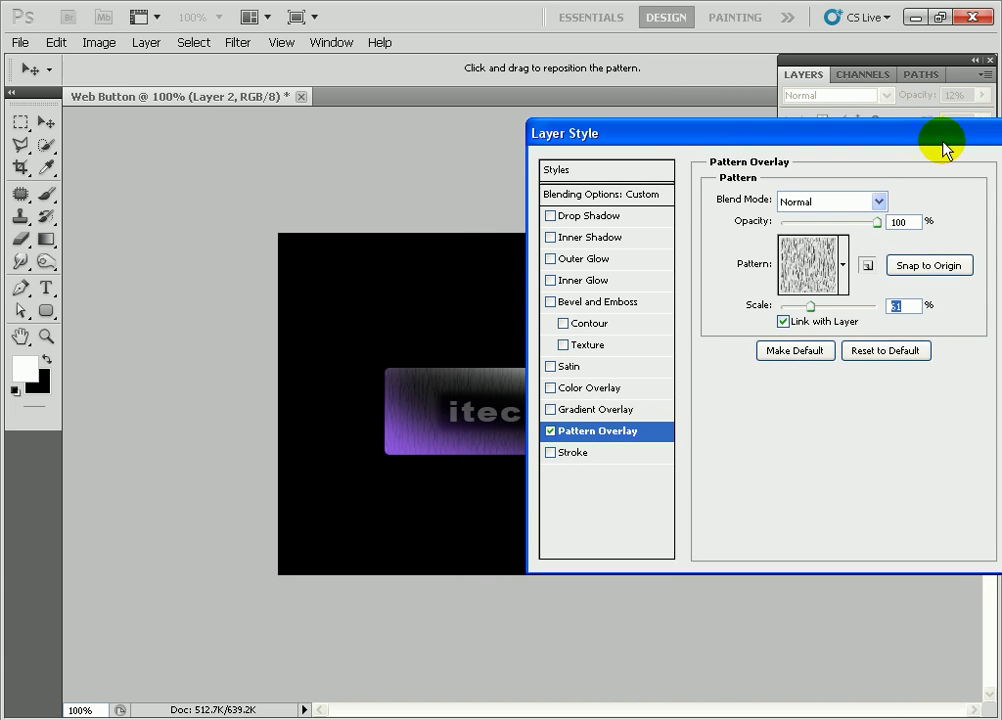
left_click(958, 165)
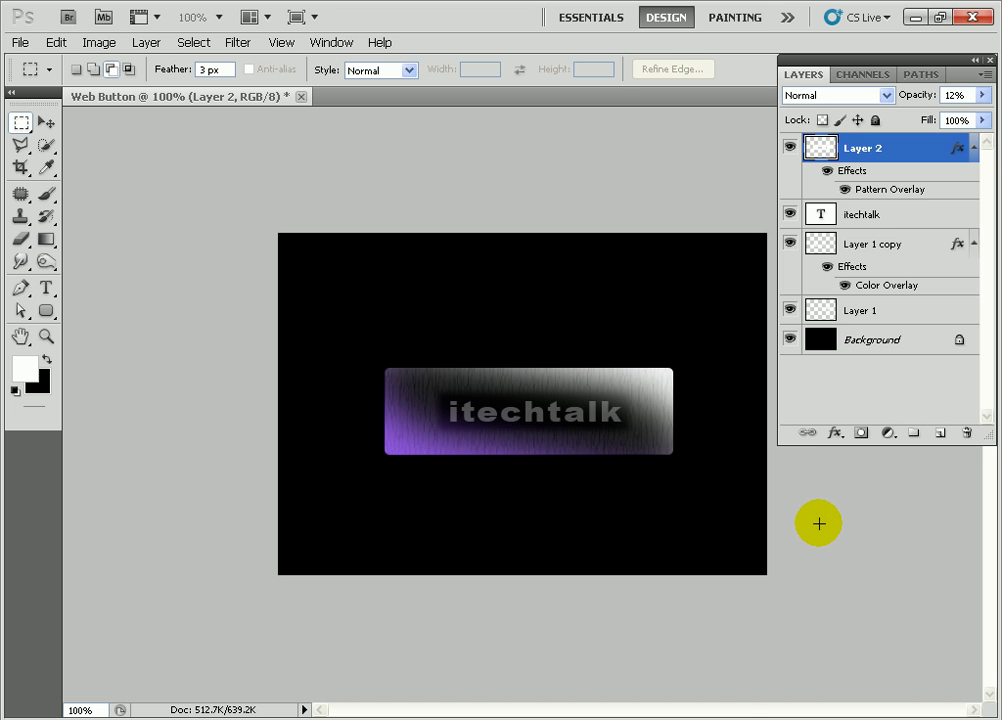
Step: Zoom to 200% and centre the brushed button in view
key("ctrl+plus")
mouse_move(816, 501)
left_mouse_down()
mouse_move(714, 519)
mouse_move(723, 515)
left_mouse_up()
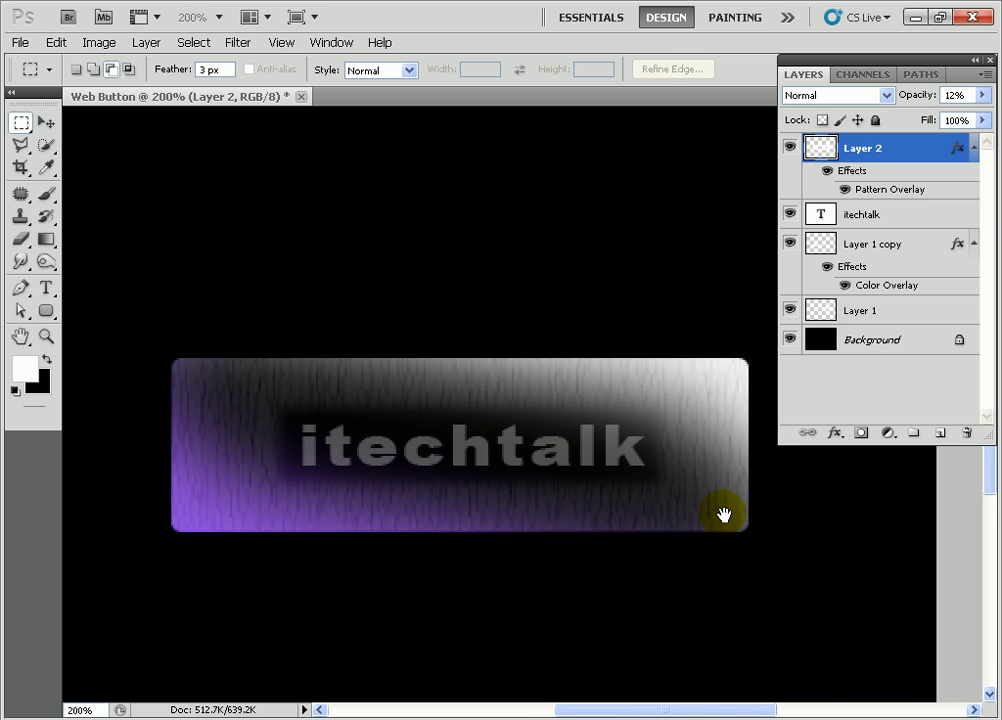
left_click_drag(799, 501, 815, 482)
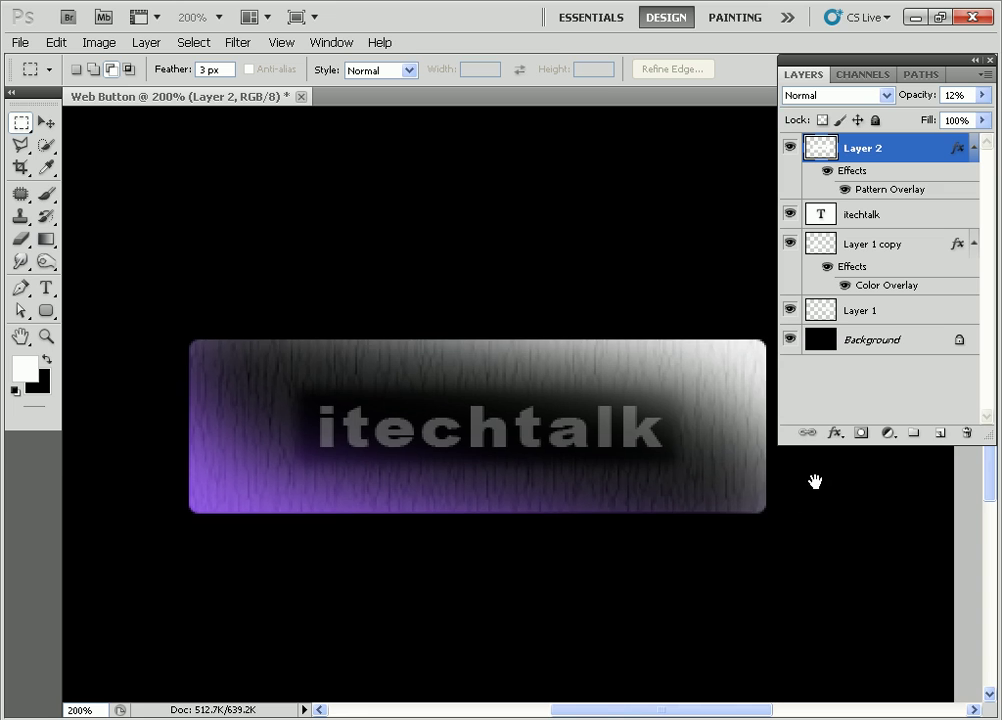